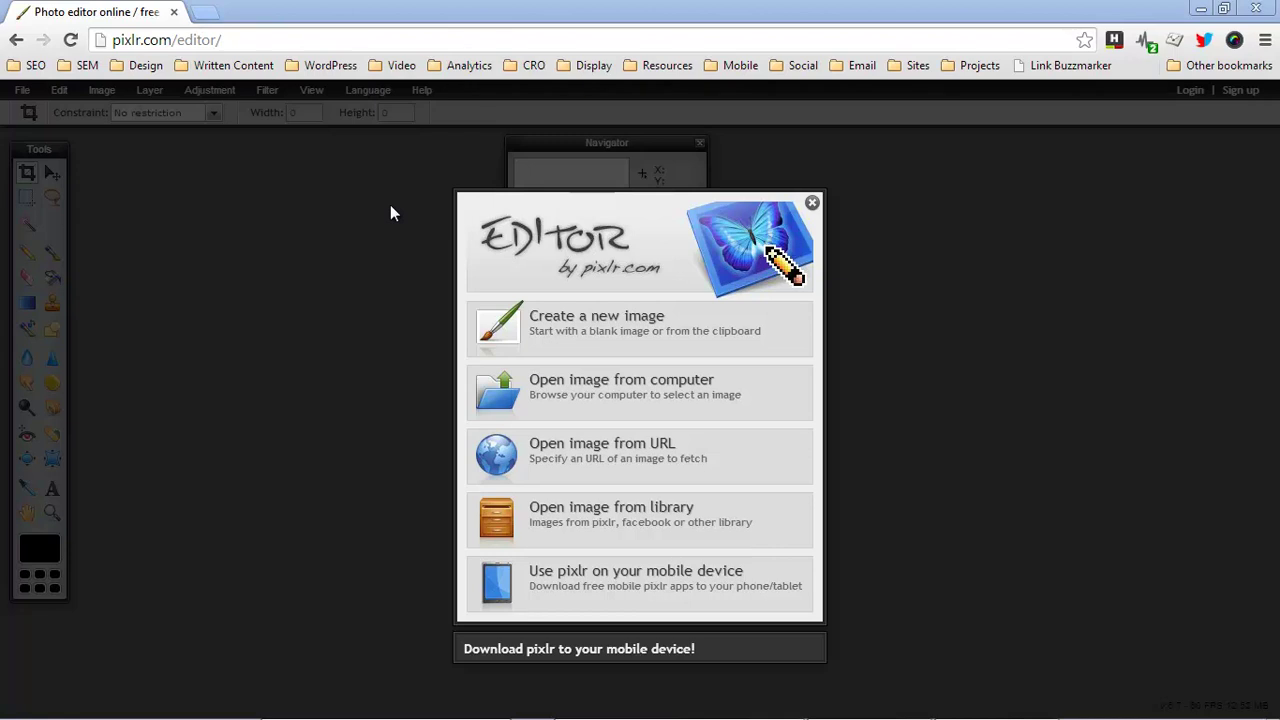
- Open downtown-denver-skyline from the Pictures > Stock Photos folder
left_click(517, 390)
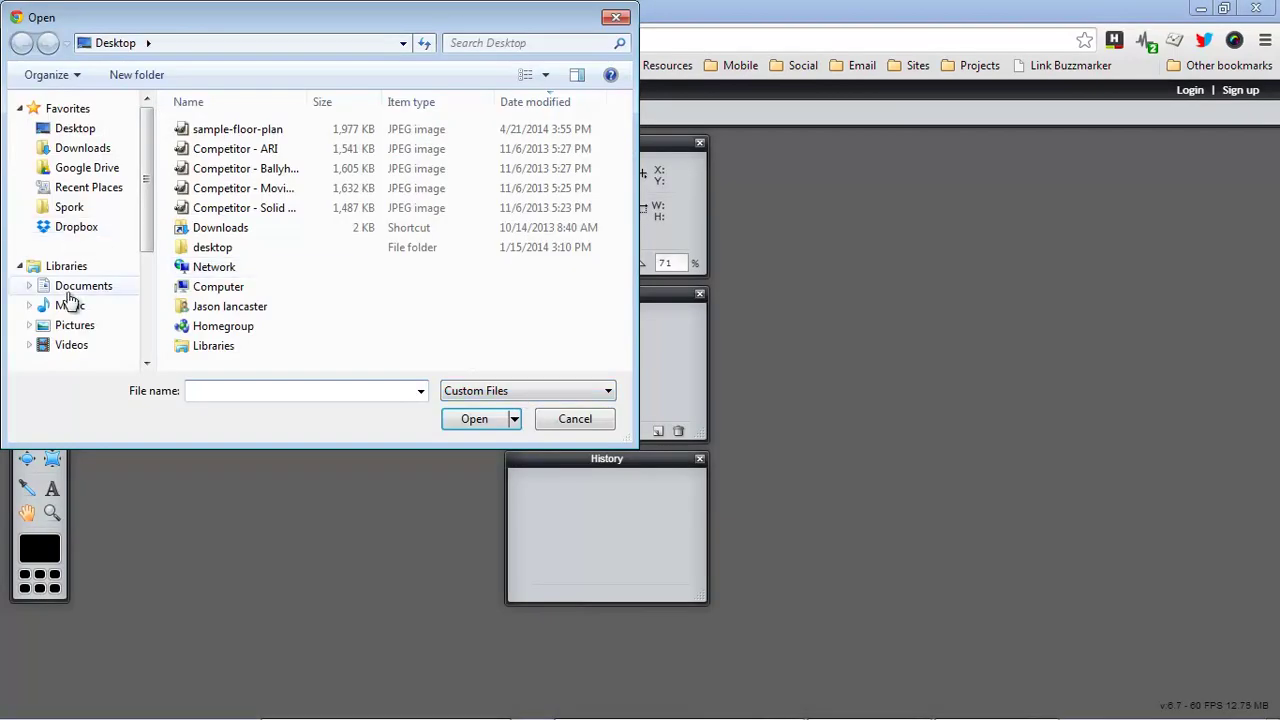
left_click(45, 326)
scroll(333, 245, "down", 3)
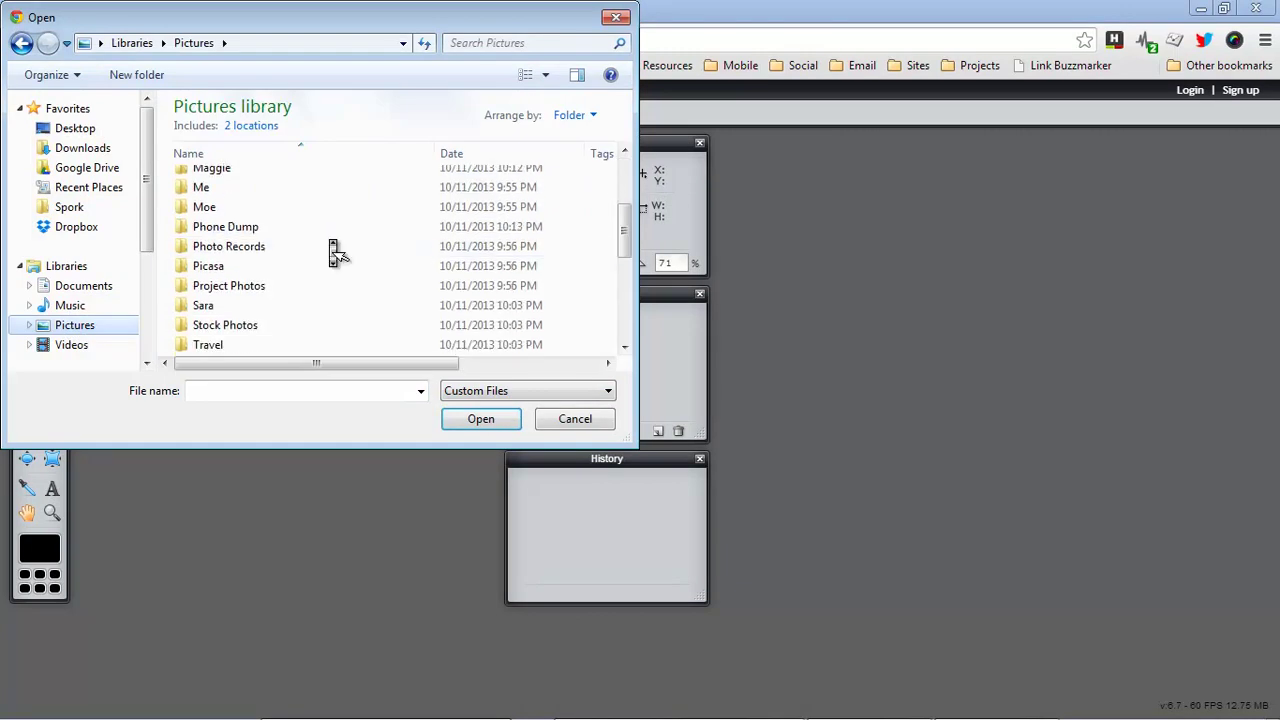
left_click(256, 310)
double_click(256, 310)
scroll(288, 250, "down", 5)
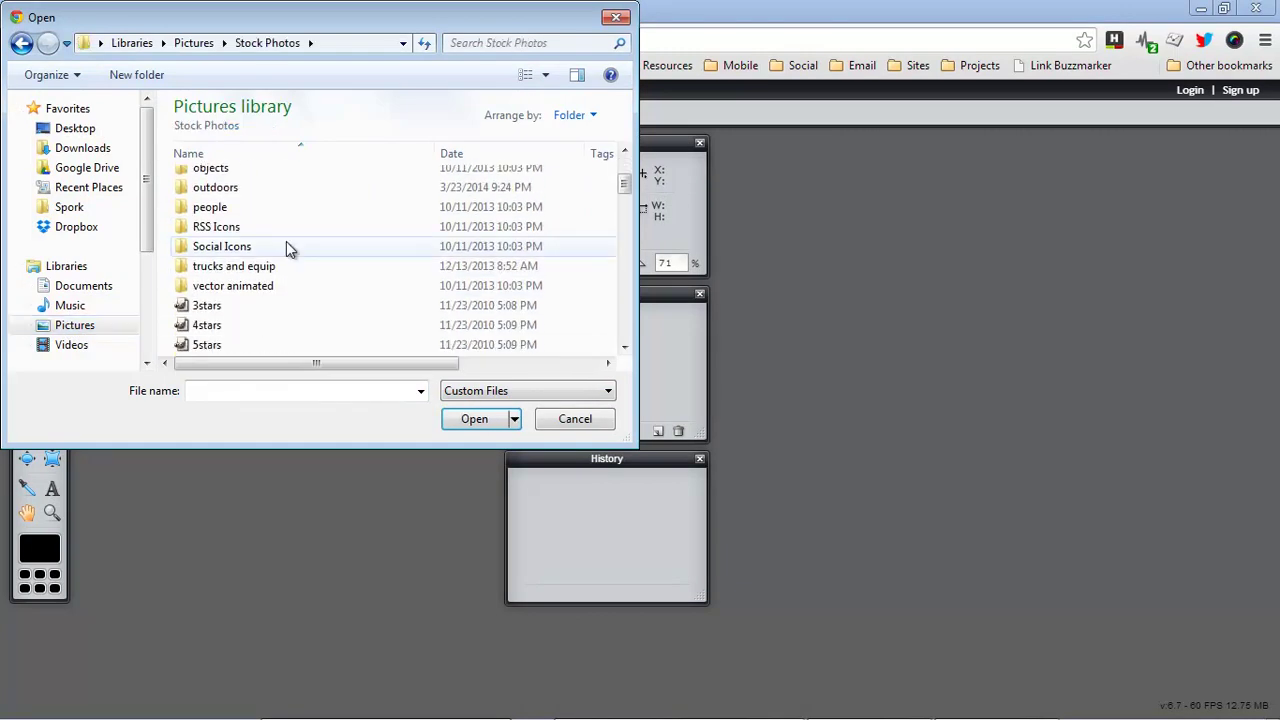
scroll(286, 248, "down", 1)
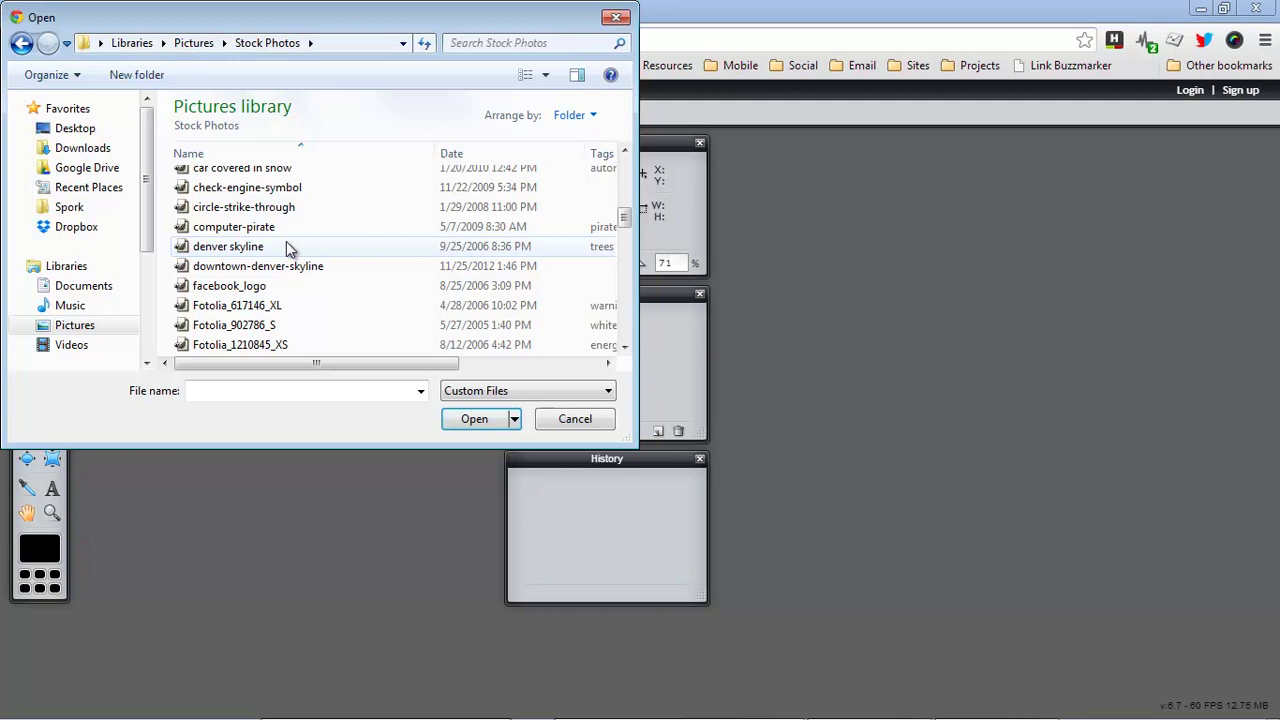
left_click(294, 266)
left_click(476, 419)
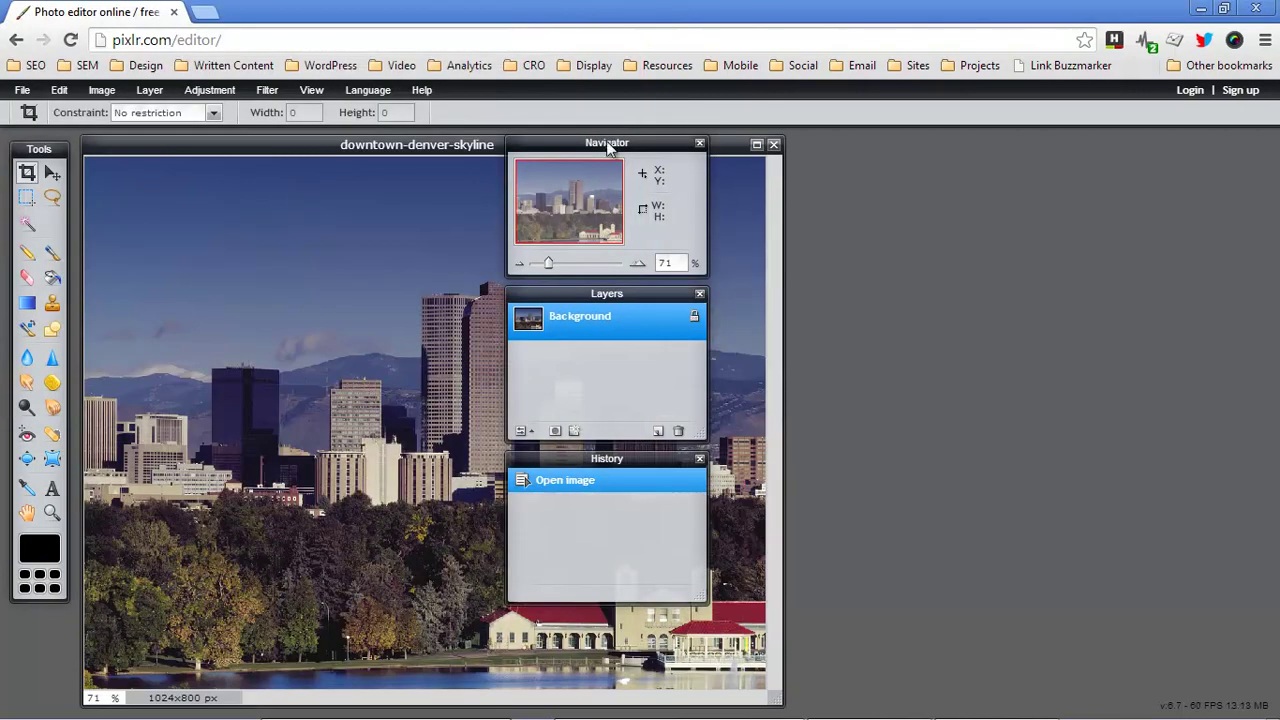
- Move the Navigator, Layers and History panels to the right, off the photo
left_click_drag(608, 146, 1057, 145)
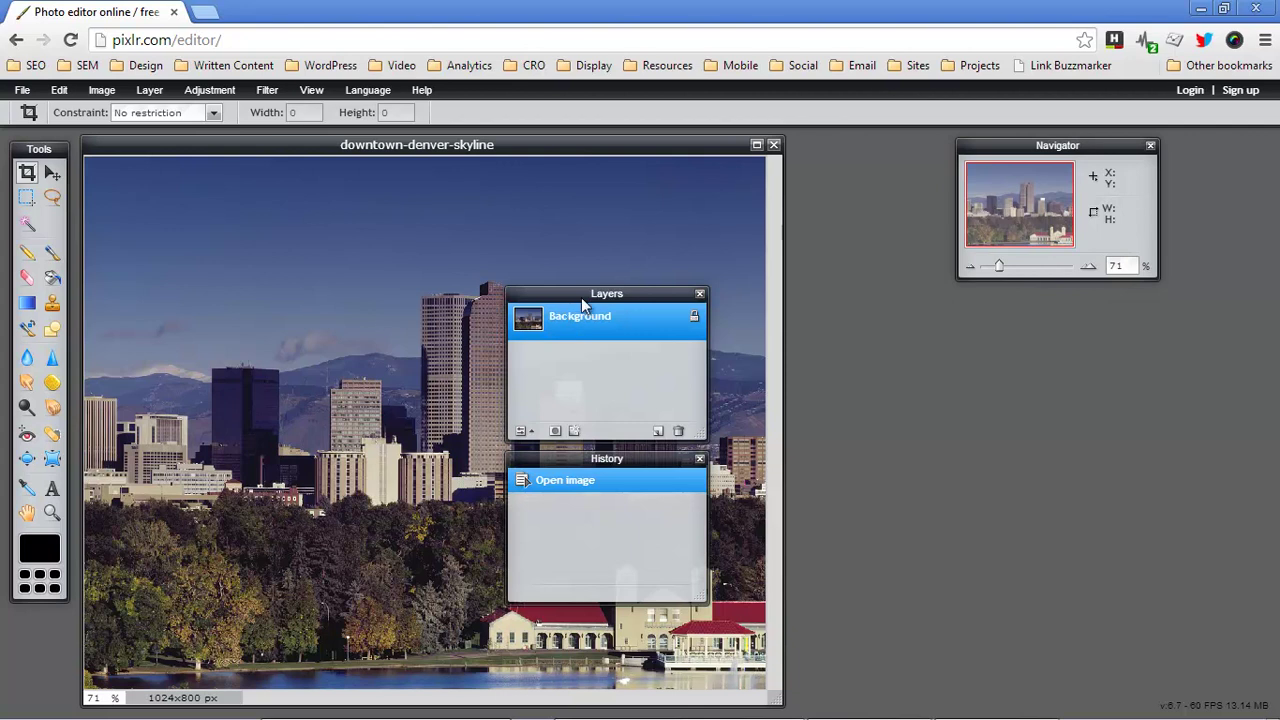
left_click_drag(581, 297, 1031, 318)
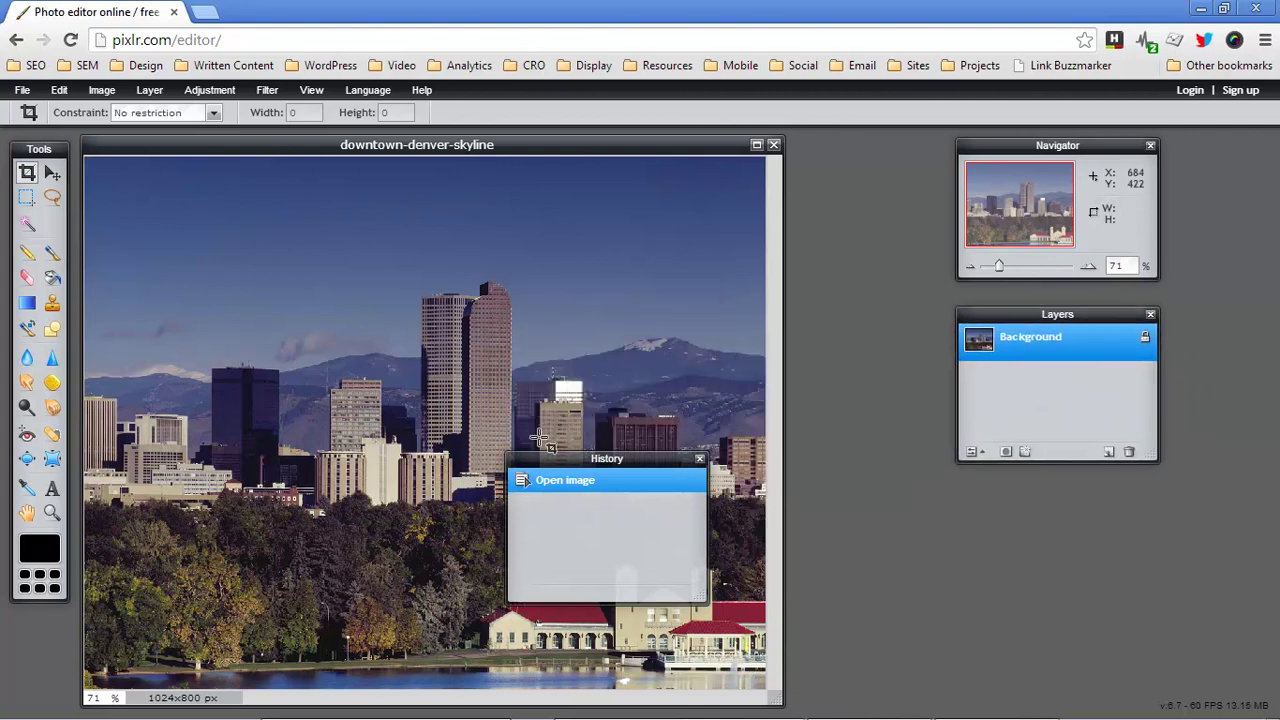
left_click_drag(554, 463, 1022, 515)
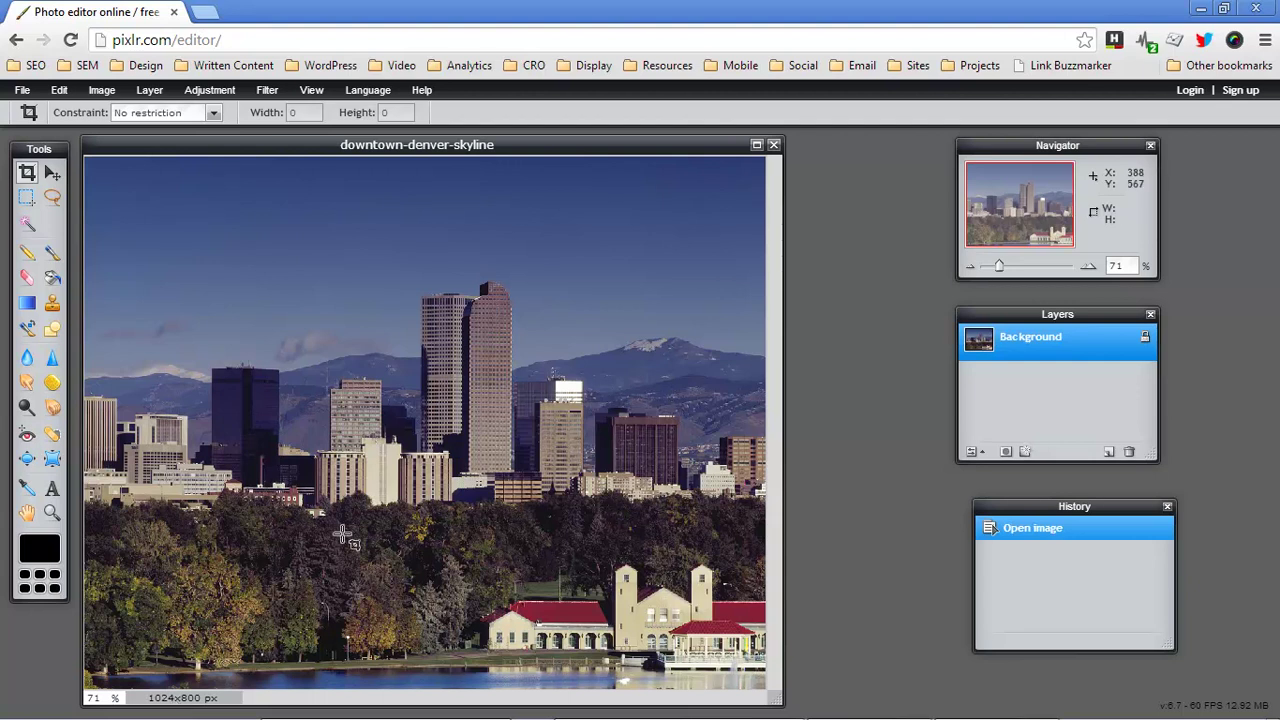
- Resize the skyline photo to 800 px wide (800x625) with proportions constrained
left_click(102, 90)
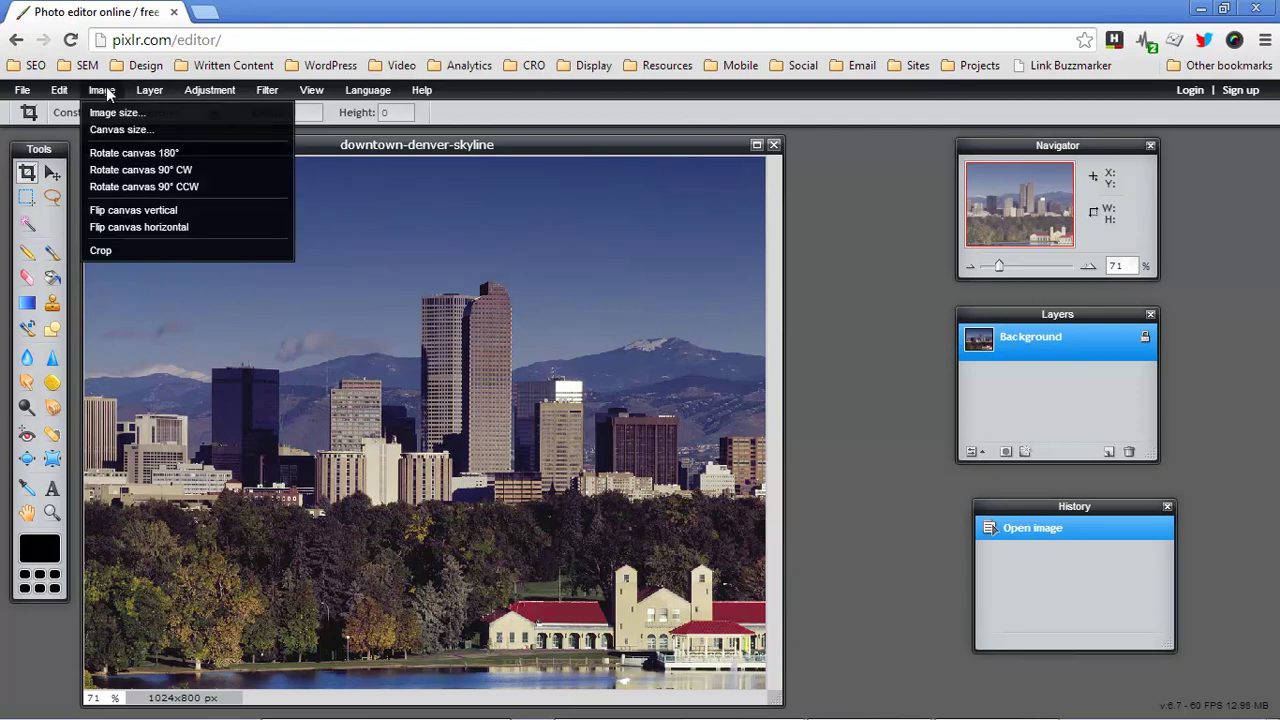
left_click(113, 114)
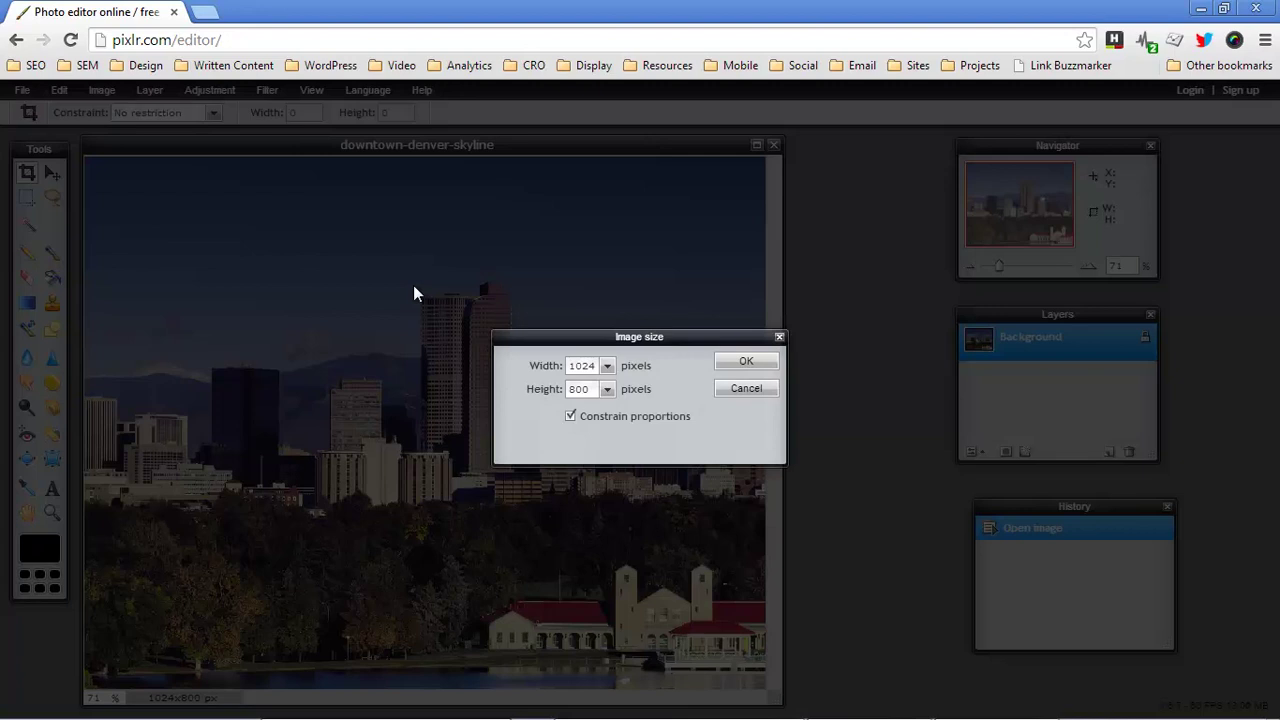
left_click(748, 389)
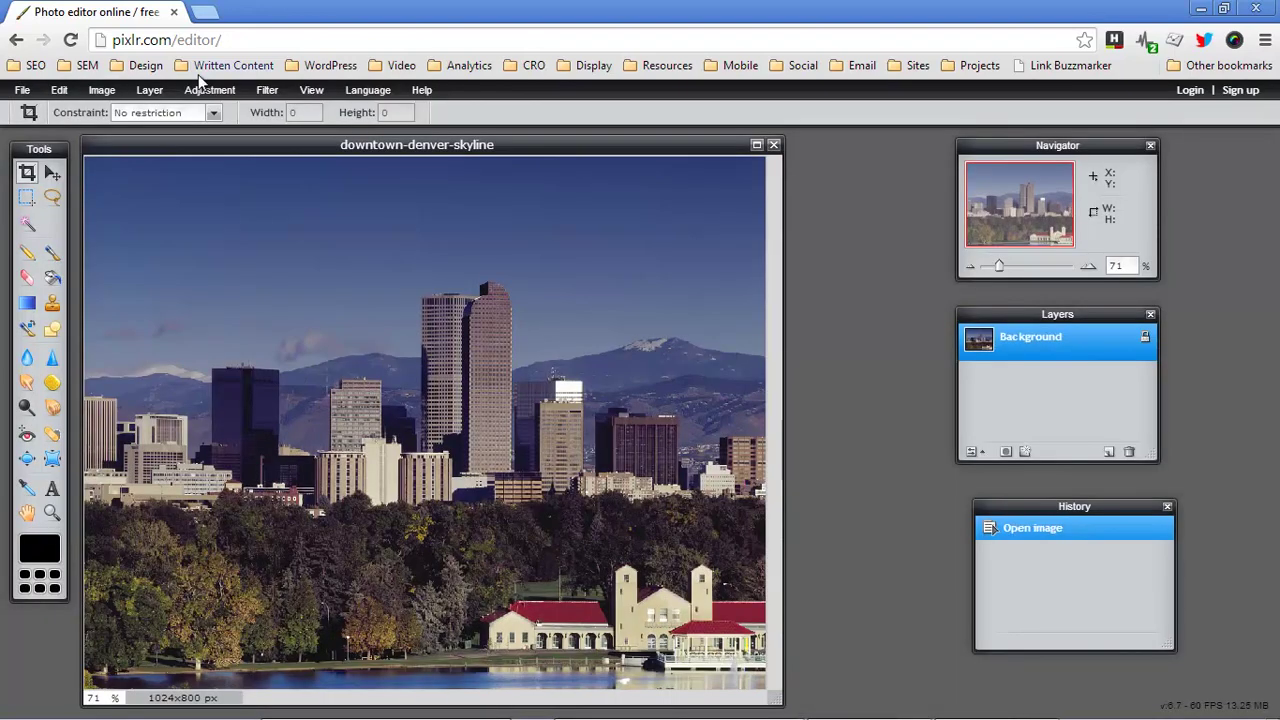
left_click(104, 92)
left_click(114, 117)
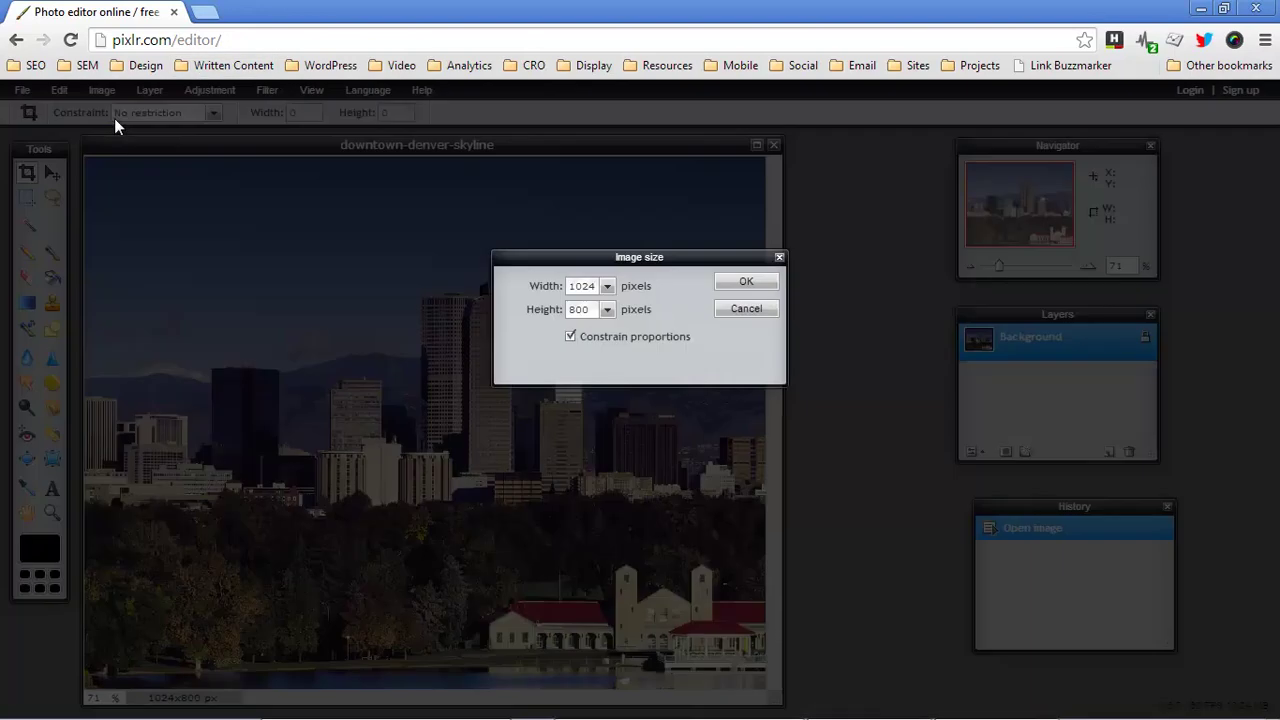
double_click(591, 285)
type("800")
left_click(750, 281)
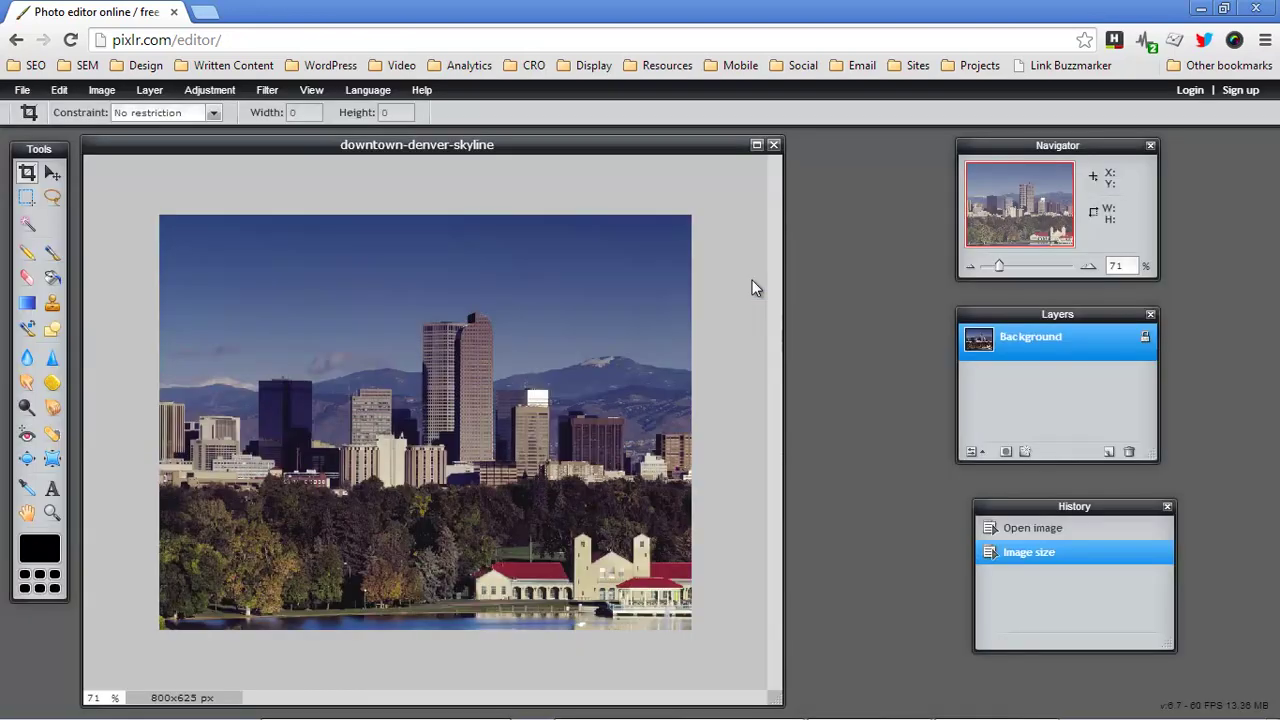
- Crop the skyline photo to a full-width 800x507 area shifted slightly downward
left_click(27, 176)
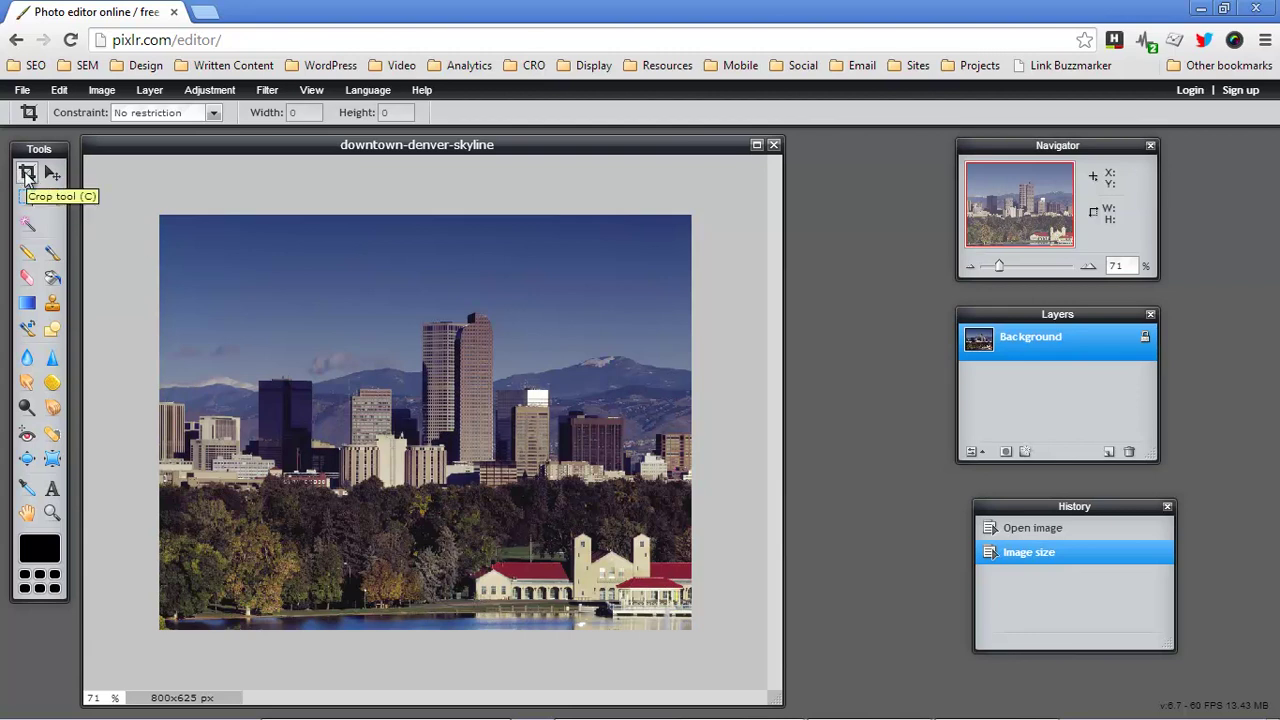
left_click_drag(158, 252, 757, 588)
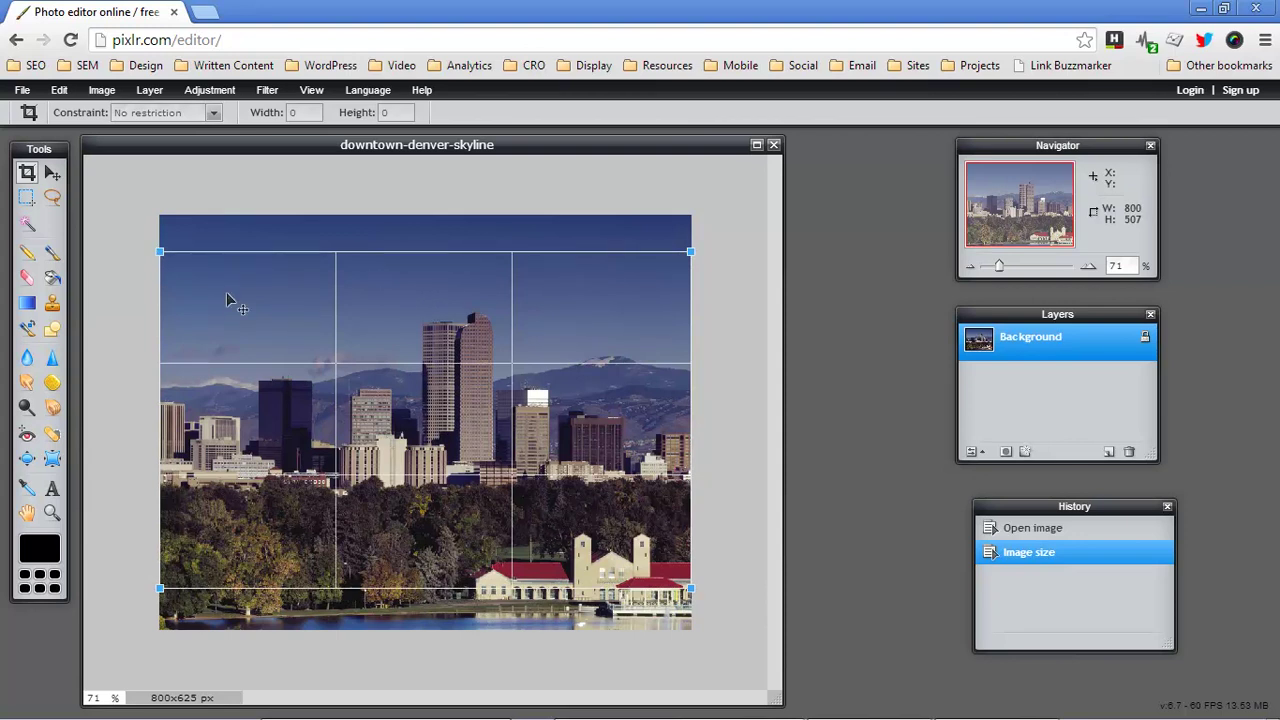
left_click_drag(226, 292, 232, 317)
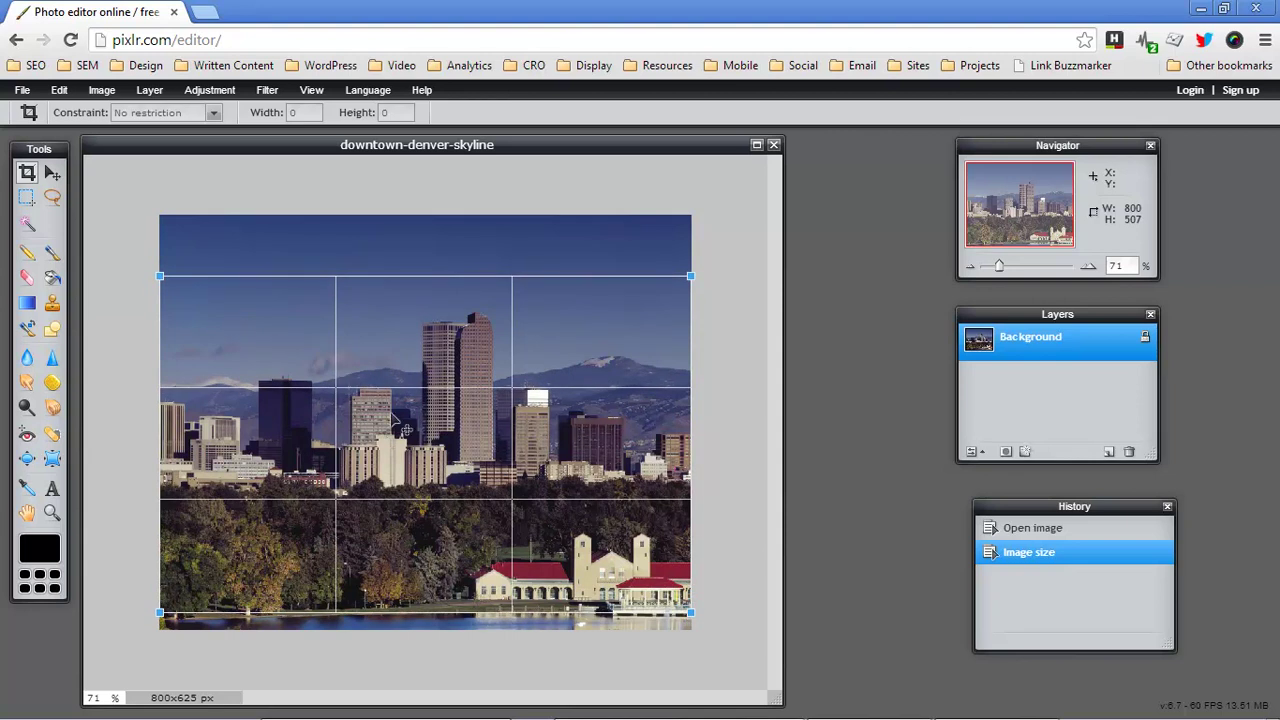
key("Return")
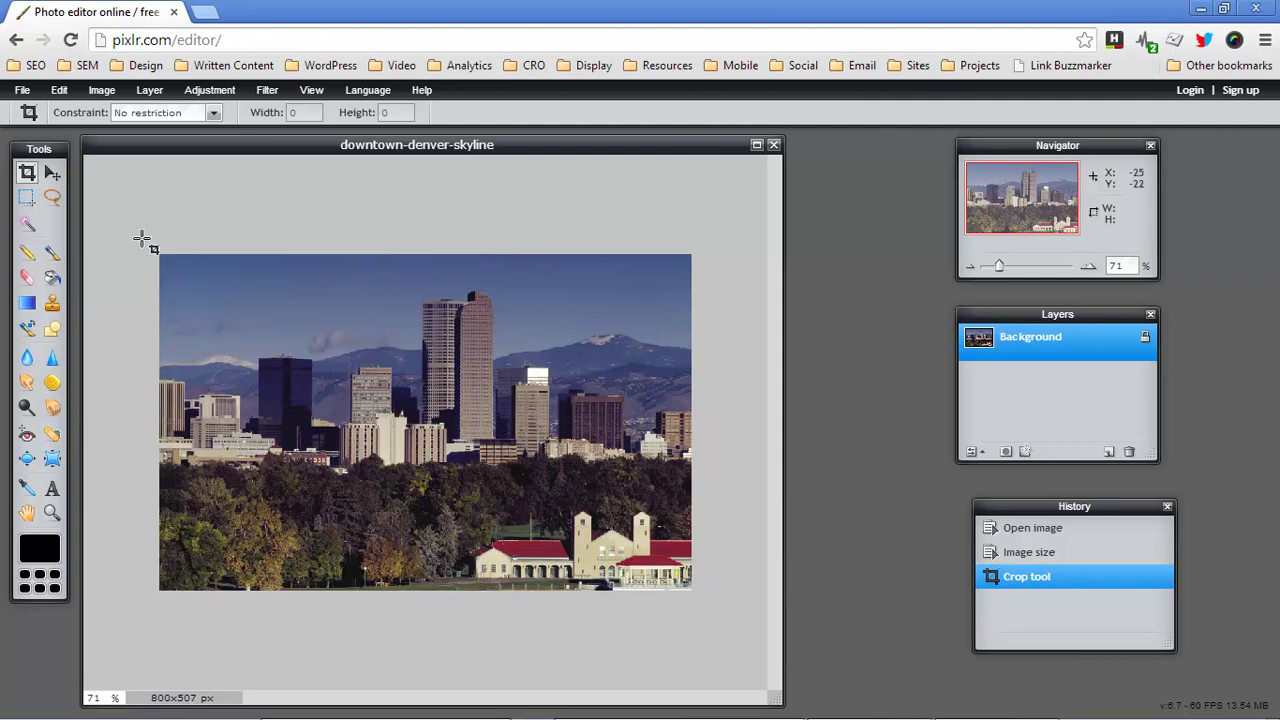
- Crop the skyline photo again to exactly 800x500 px by raising the bottom edge
left_click_drag(143, 238, 724, 608)
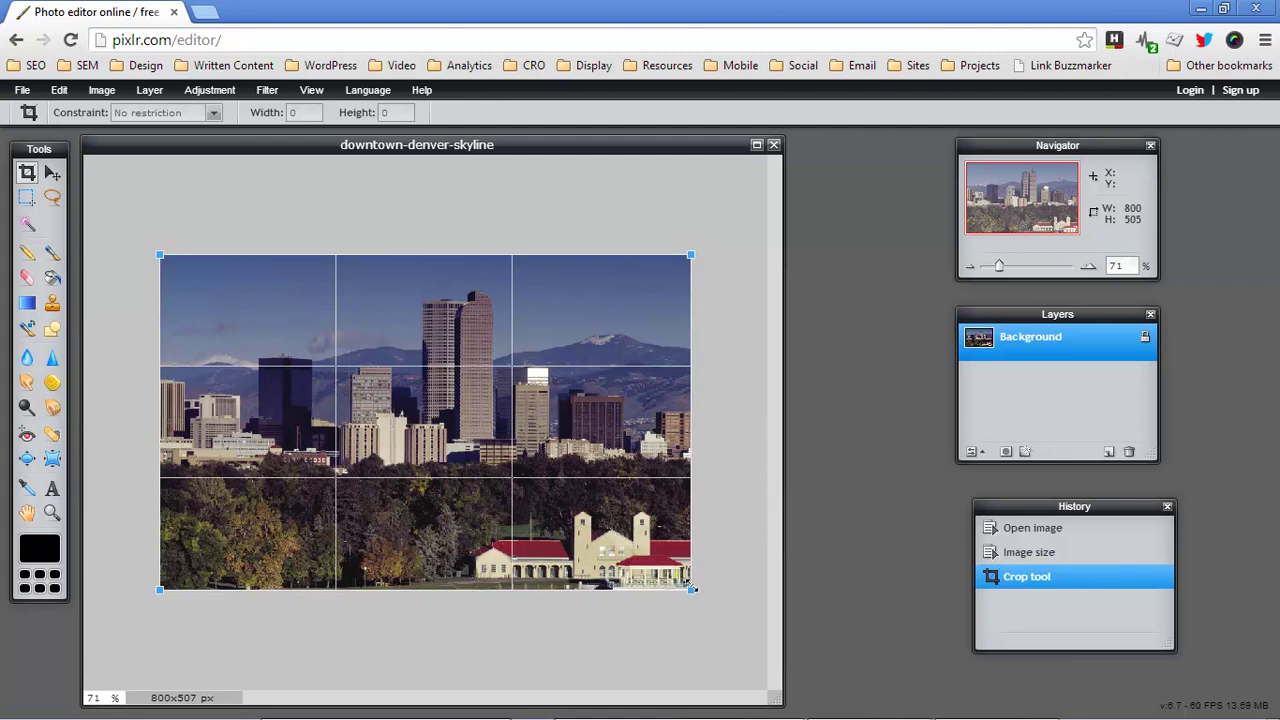
left_click_drag(692, 589, 720, 586)
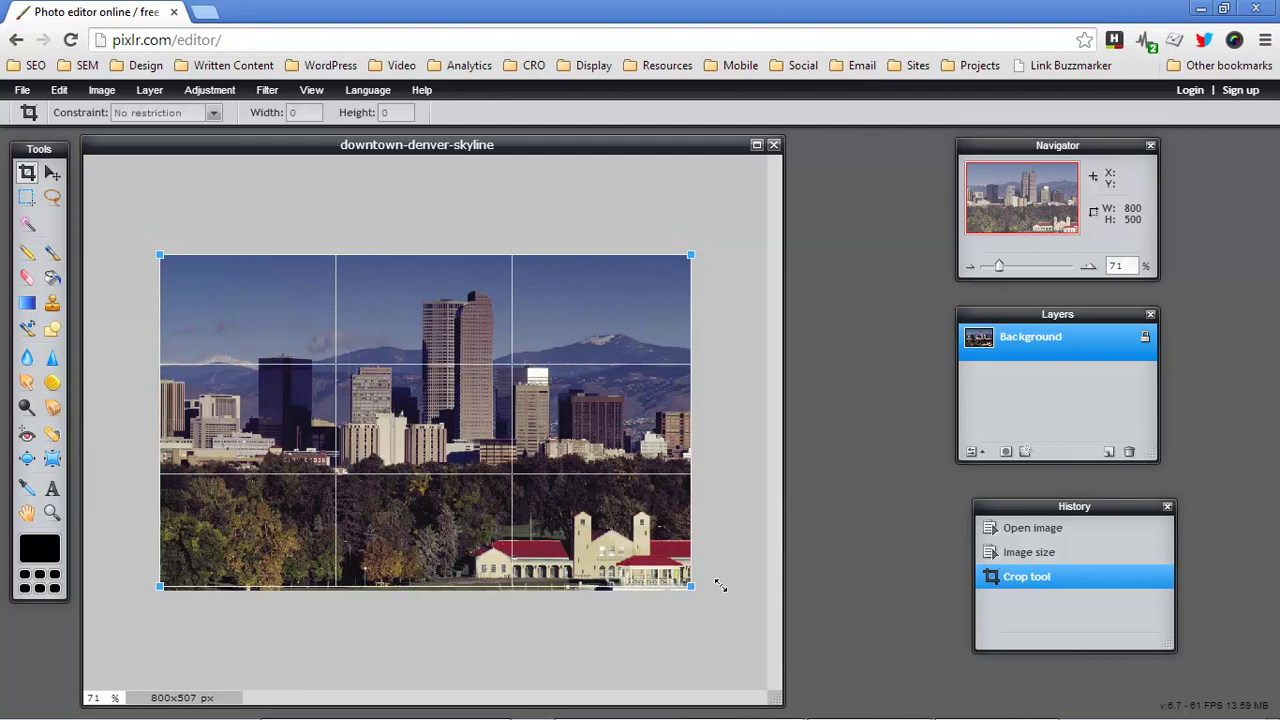
double_click(492, 441)
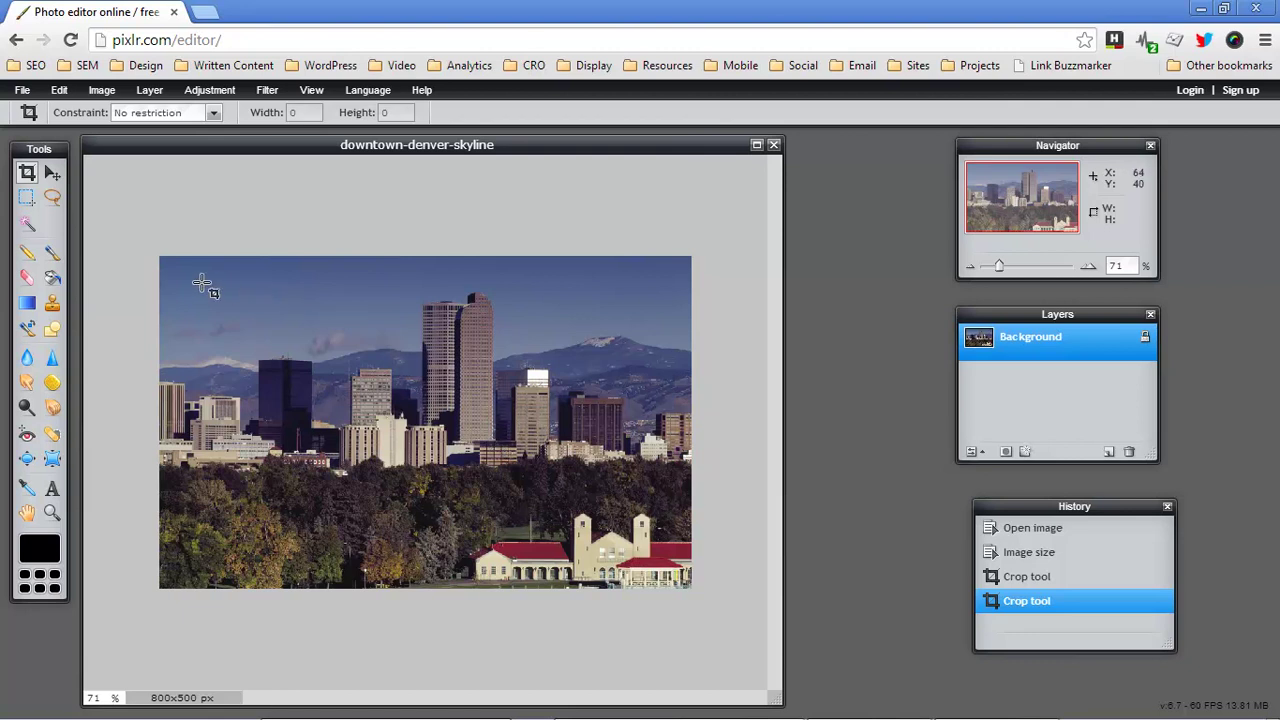
left_click(774, 145)
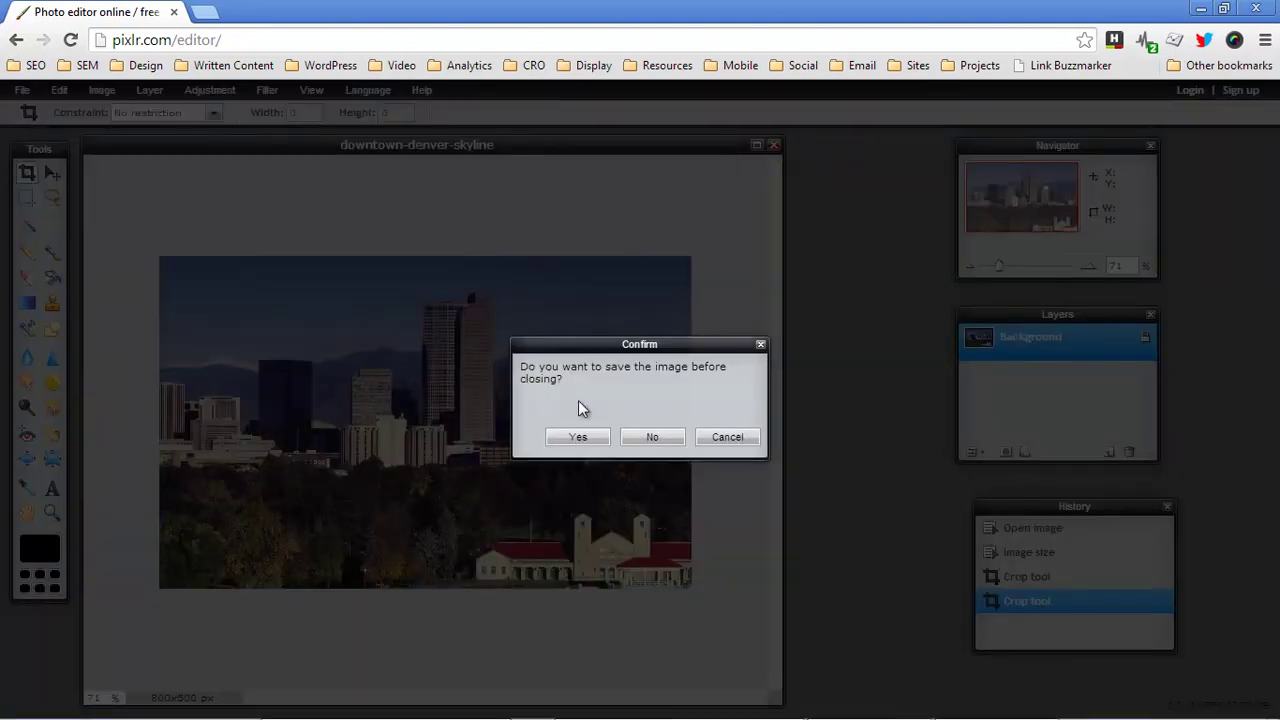
left_click(729, 437)
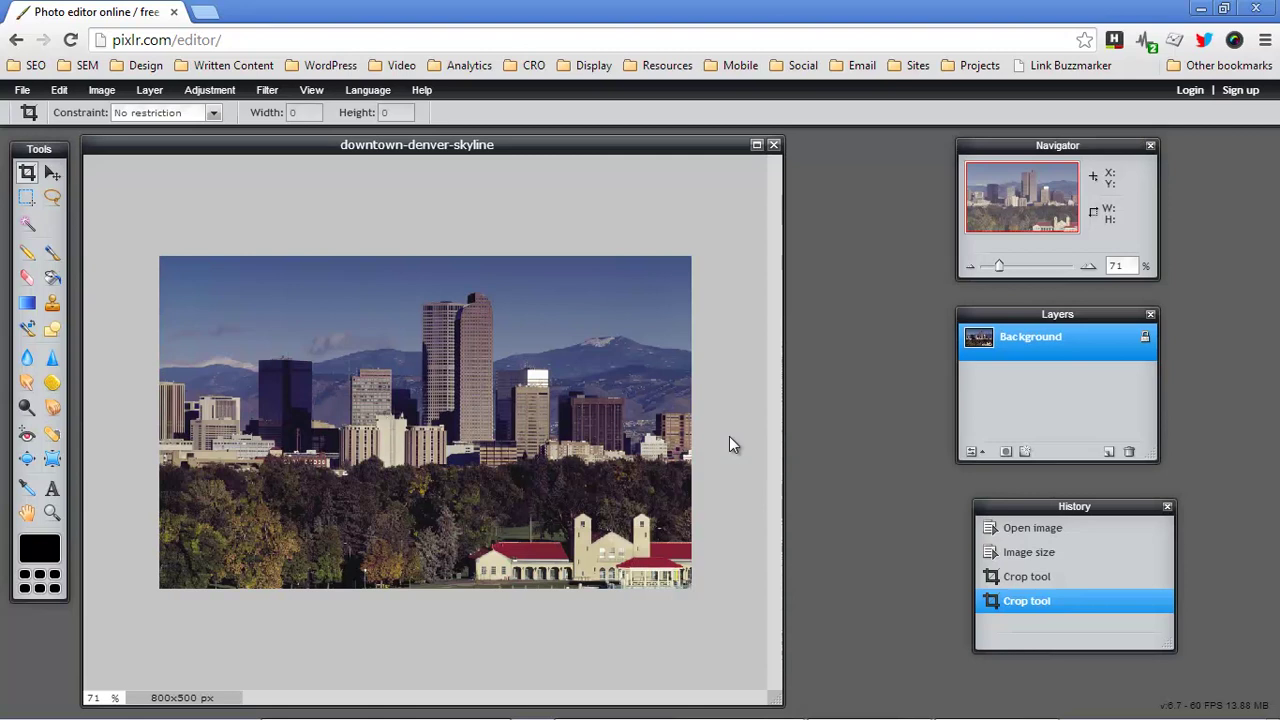
left_click(21, 90)
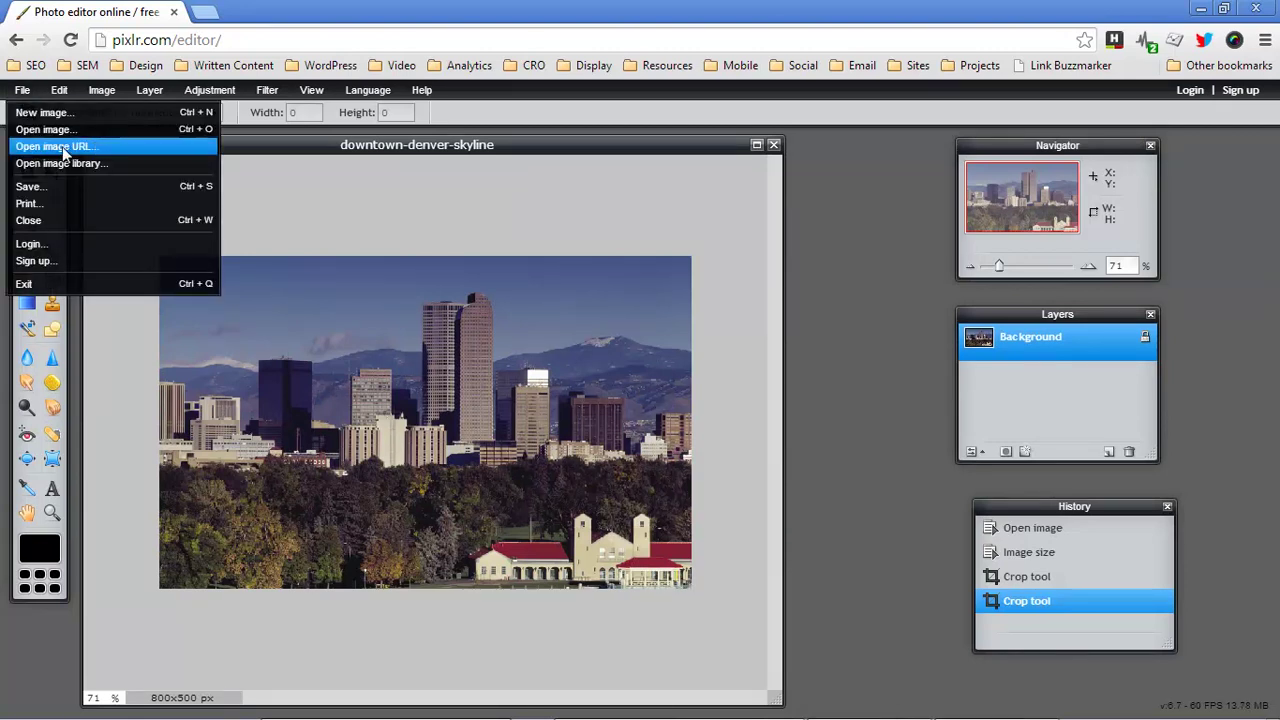
left_click(49, 184)
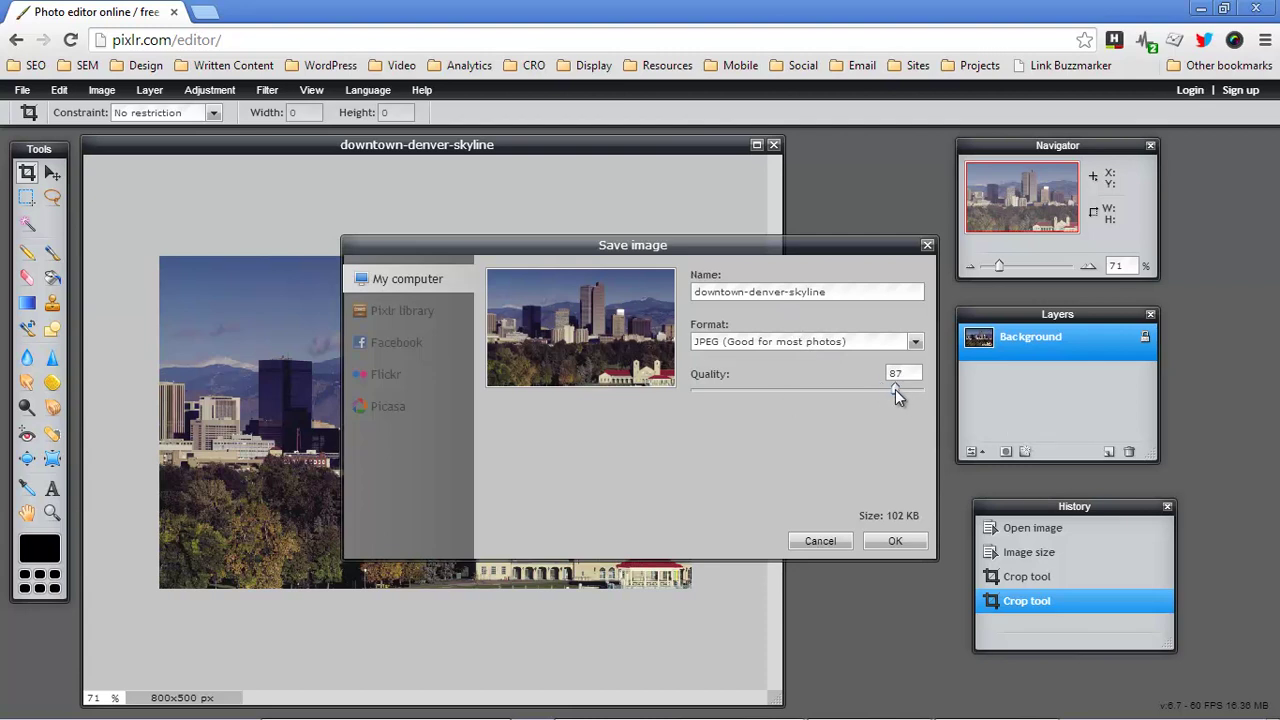
left_click_drag(895, 388, 902, 388)
left_click(894, 541)
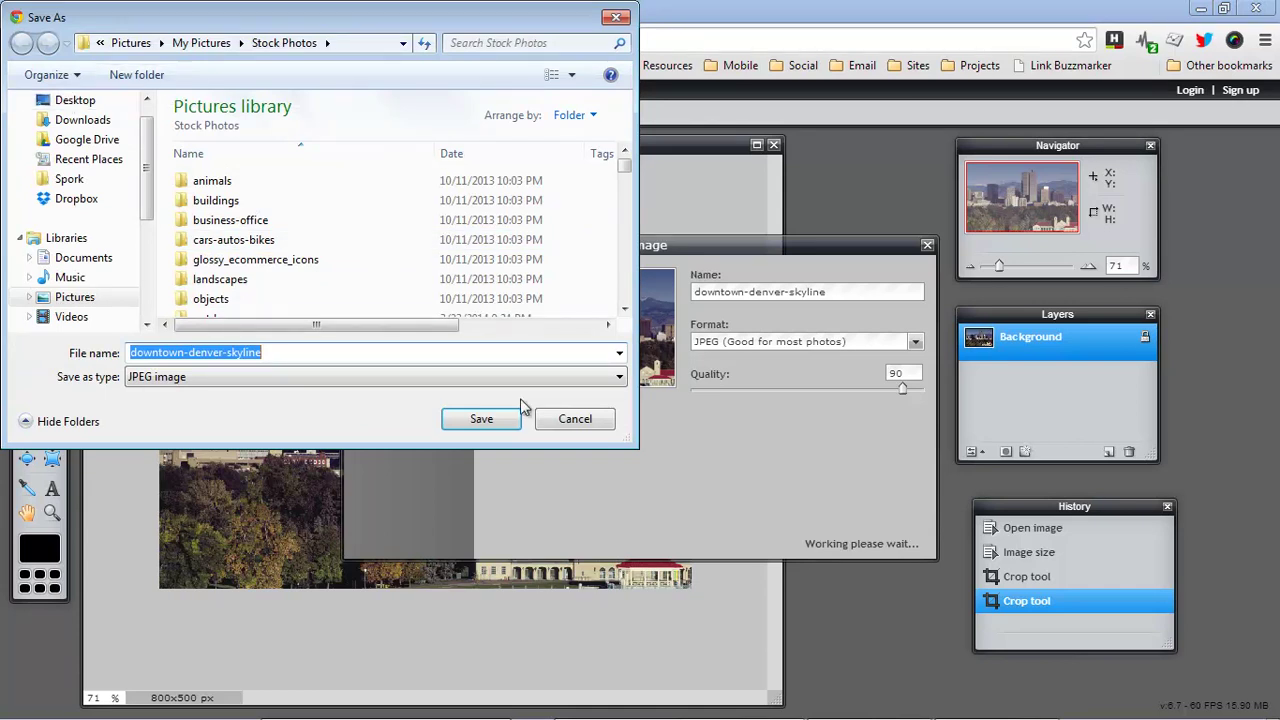
left_click(575, 421)
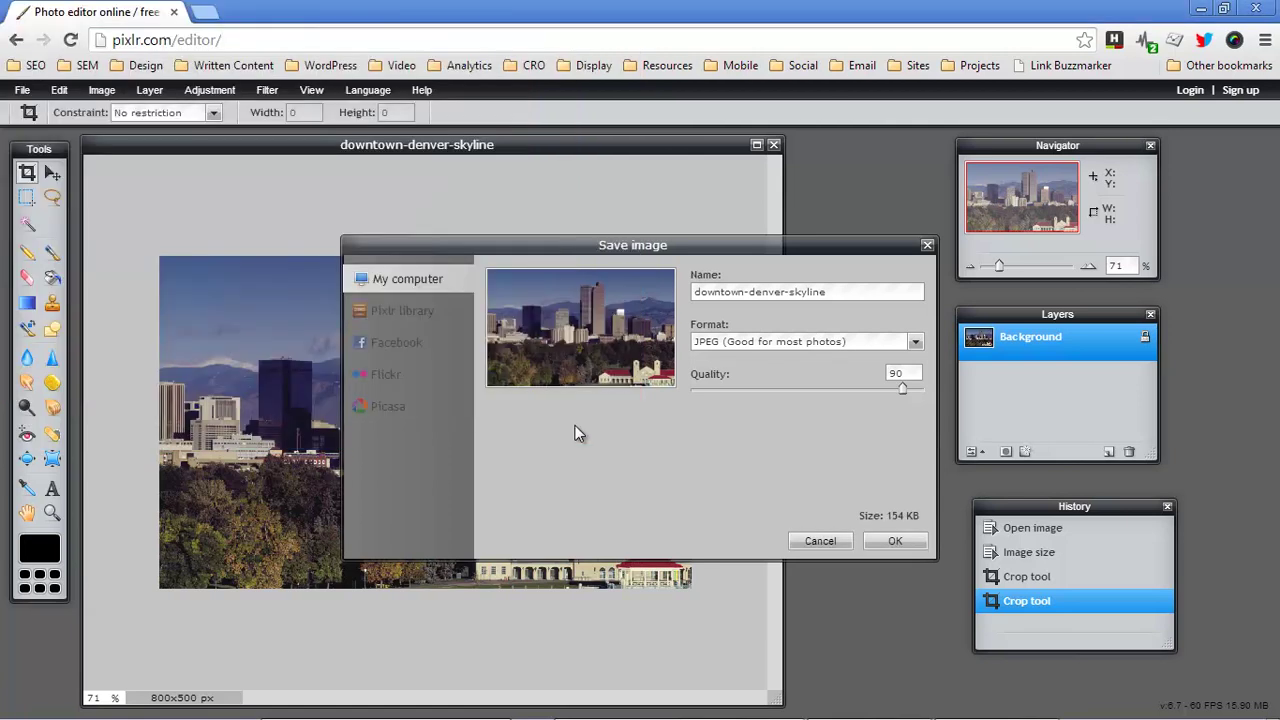
- Cancel the save prompt and close the skyline image without saving
left_click(836, 541)
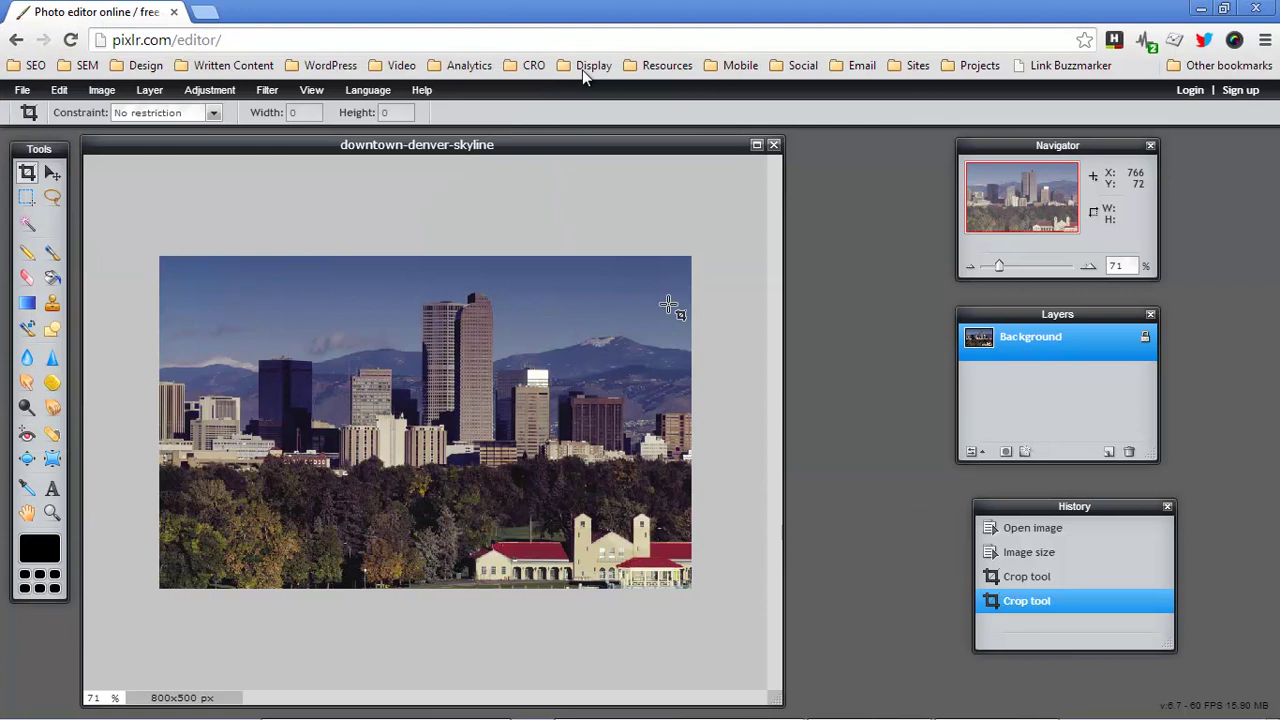
left_click(774, 145)
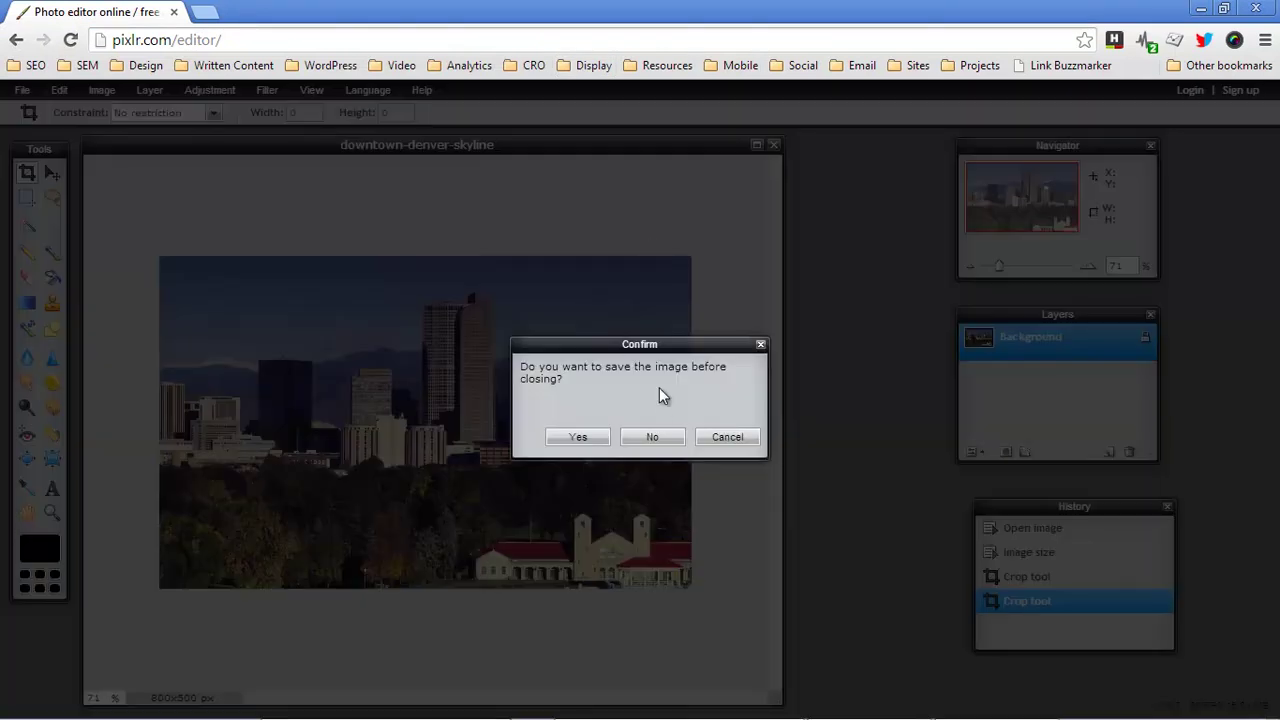
left_click(657, 436)
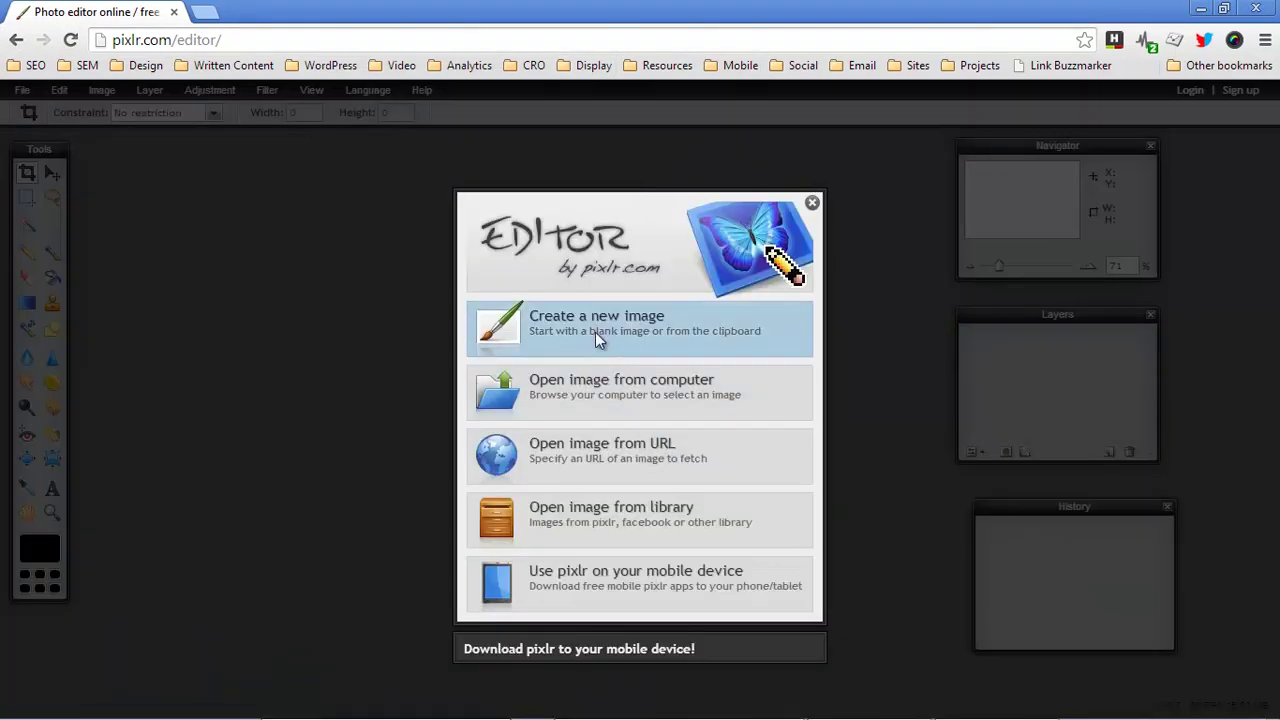
- Open sample-floor-plan from the Desktop and reposition and enlarge its window
left_click(598, 399)
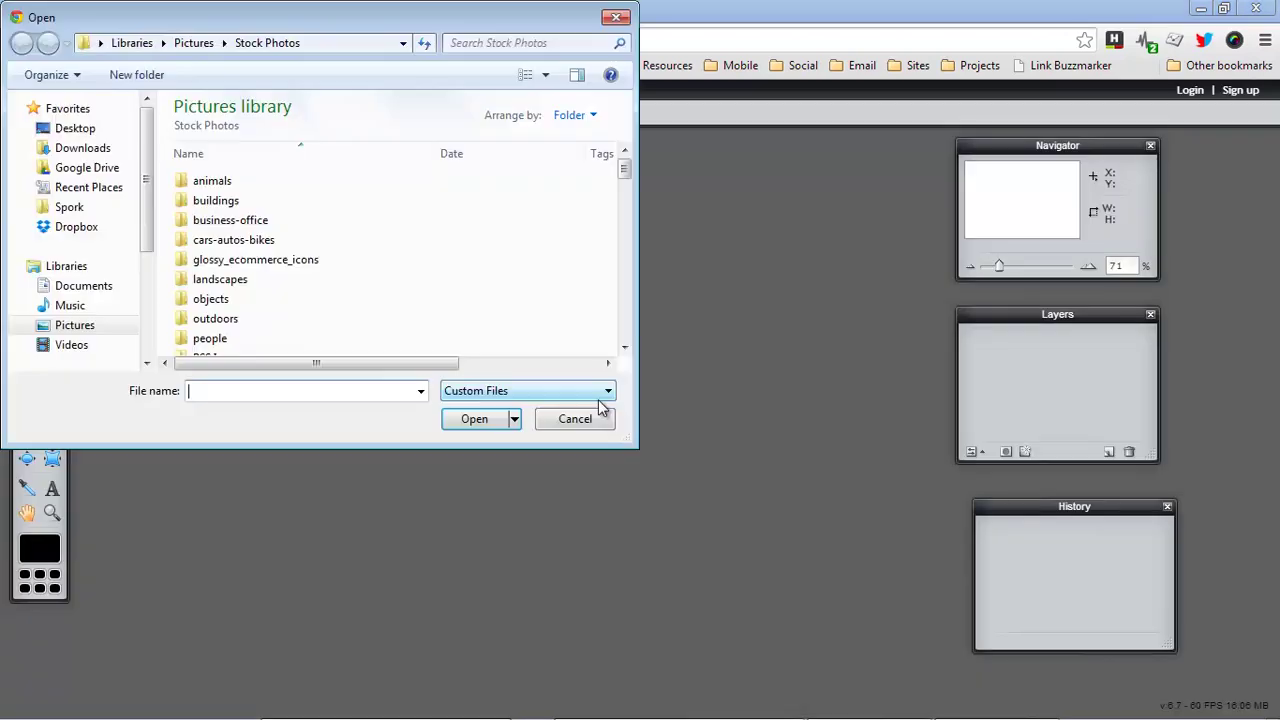
left_click(75, 133)
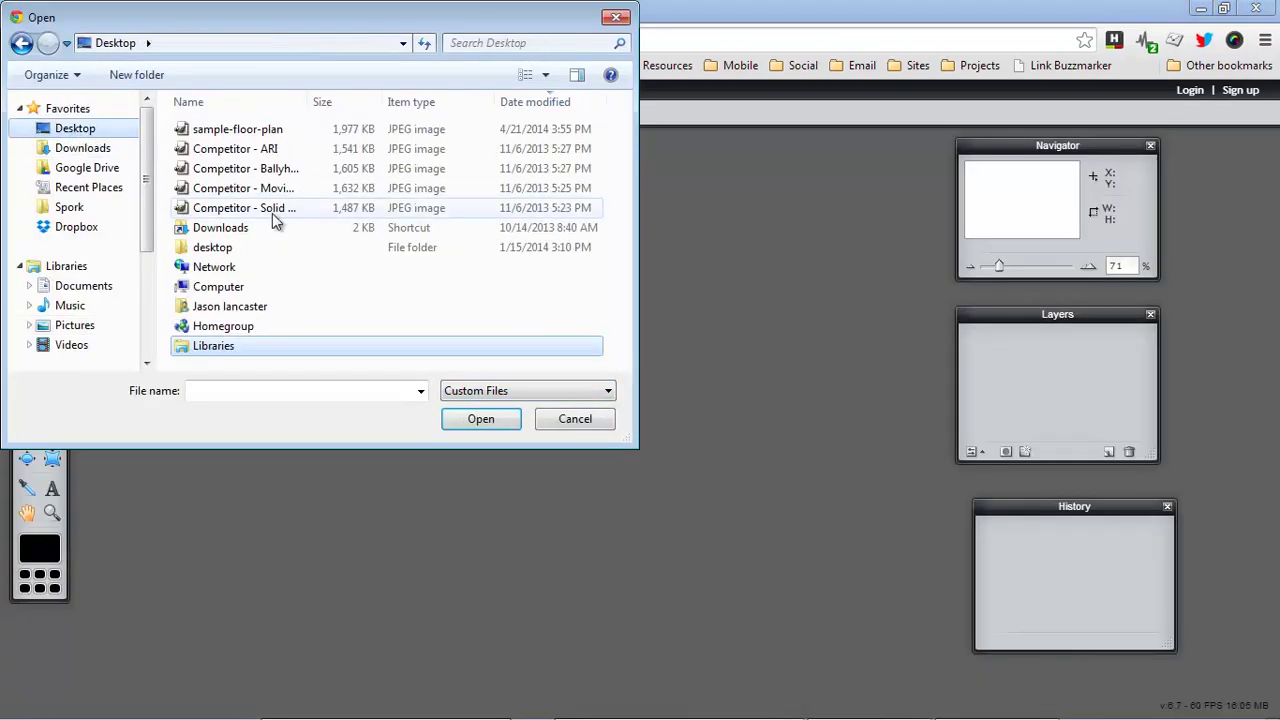
left_click(248, 135)
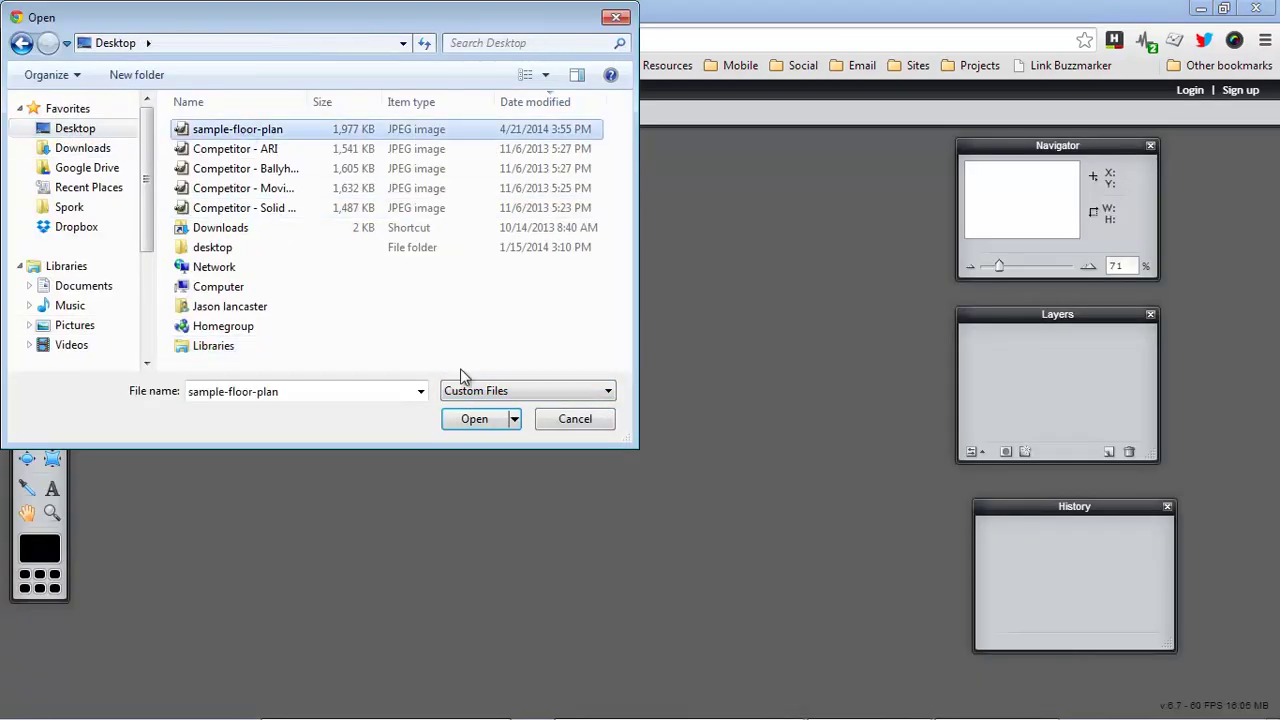
left_click(474, 419)
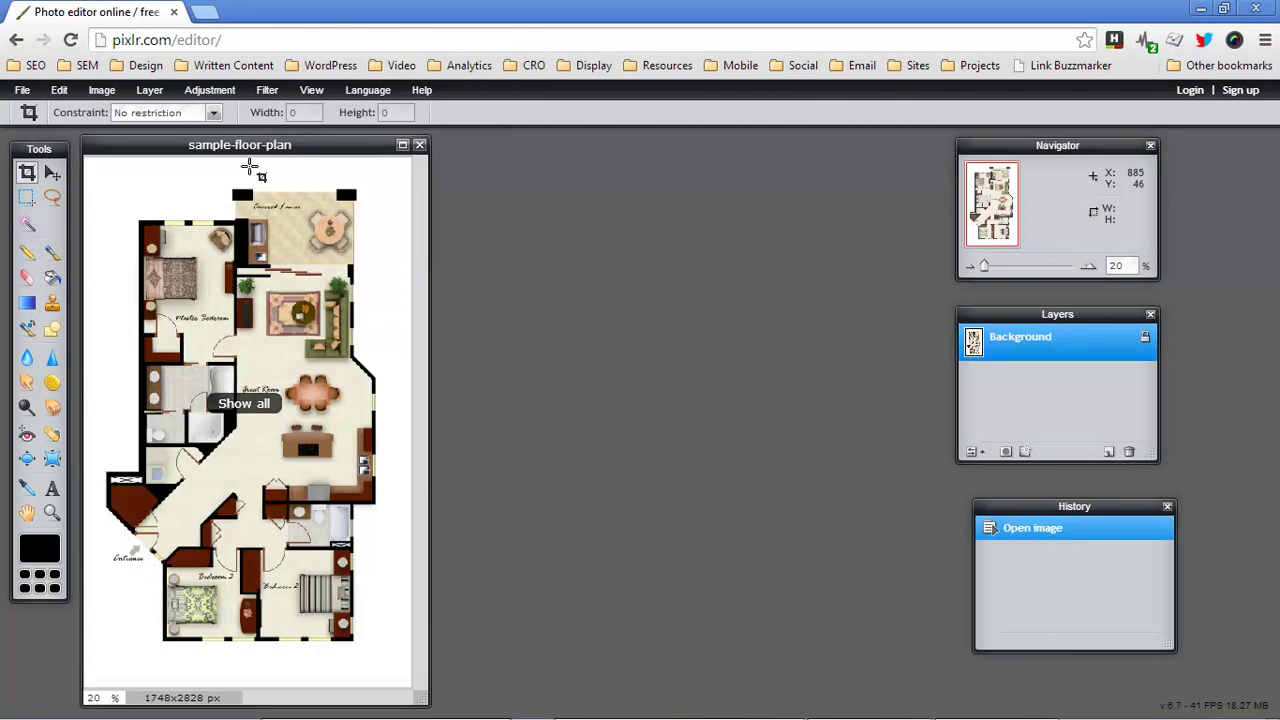
left_click_drag(222, 144, 329, 142)
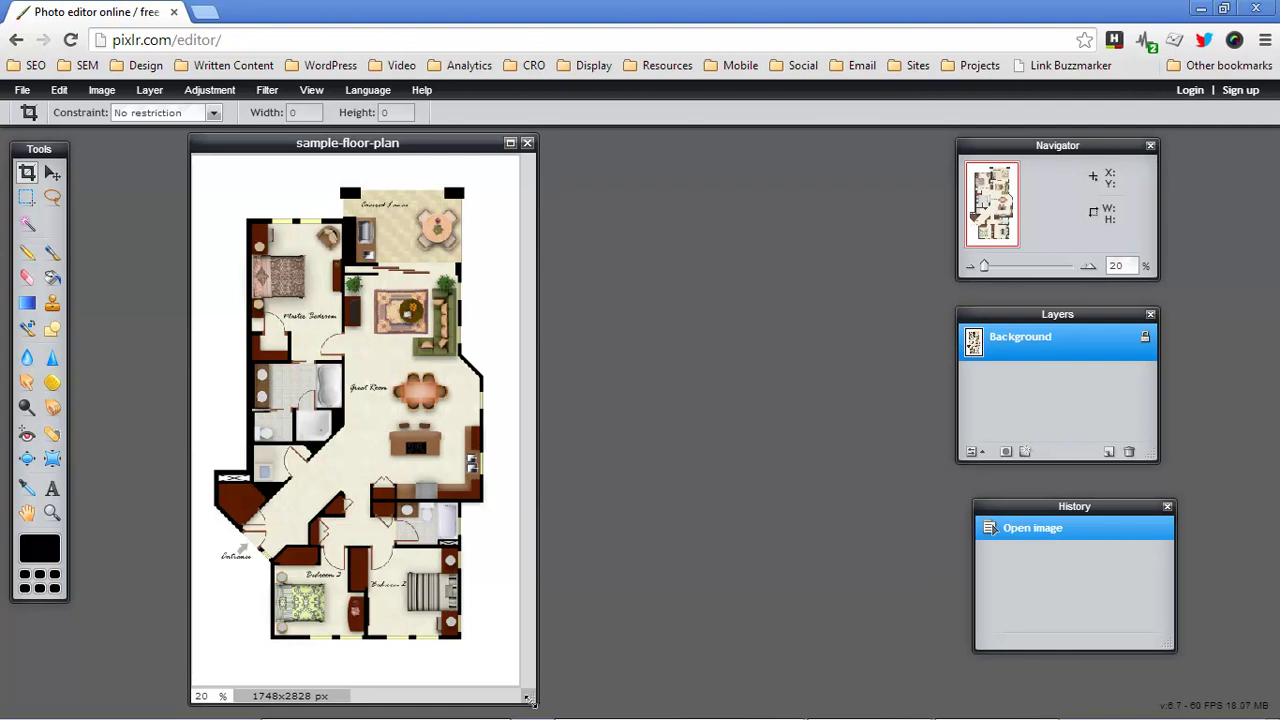
left_click_drag(529, 700, 893, 703)
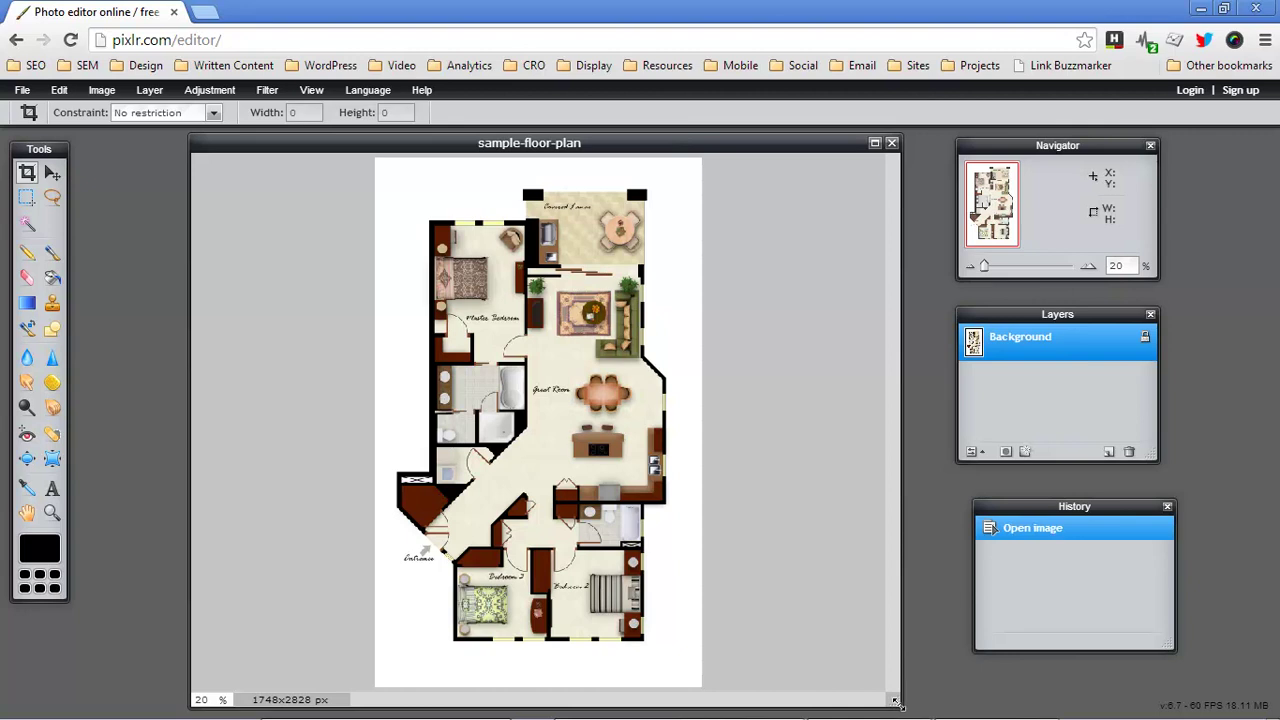
left_click_drag(897, 703, 868, 708)
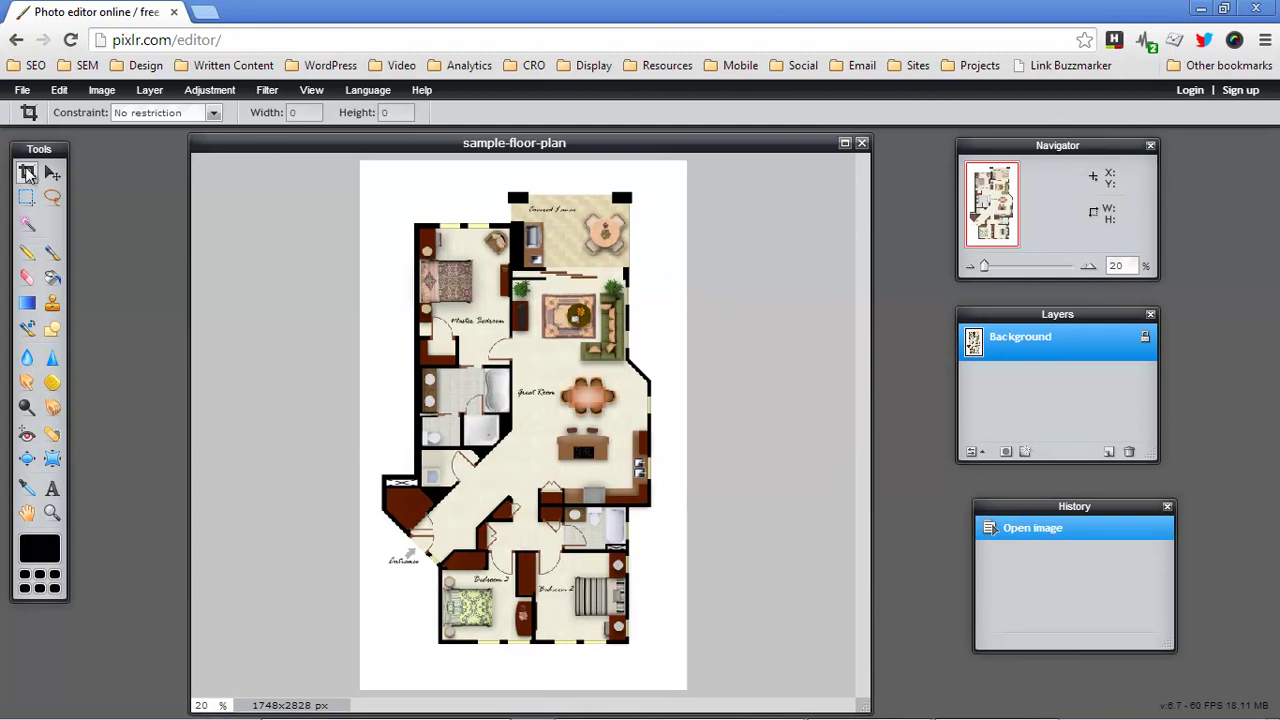
left_click_drag(314, 251, 793, 497)
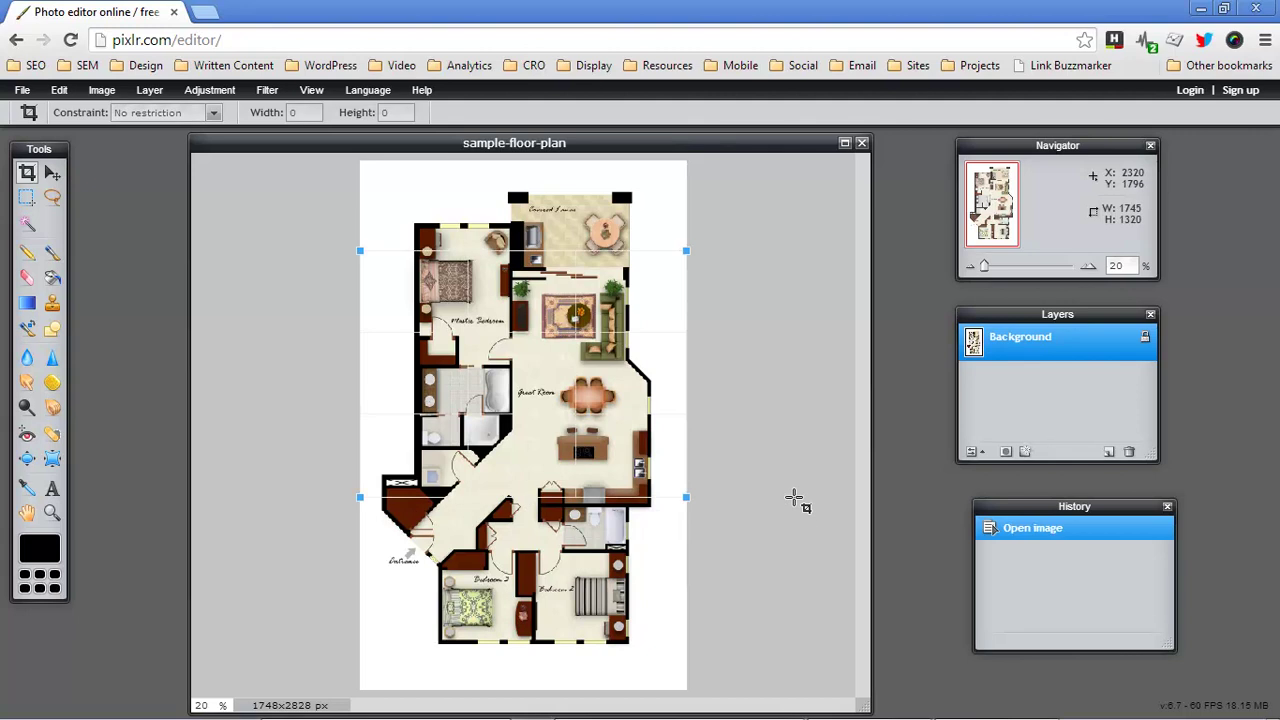
double_click(535, 369)
key("ctrl+z")
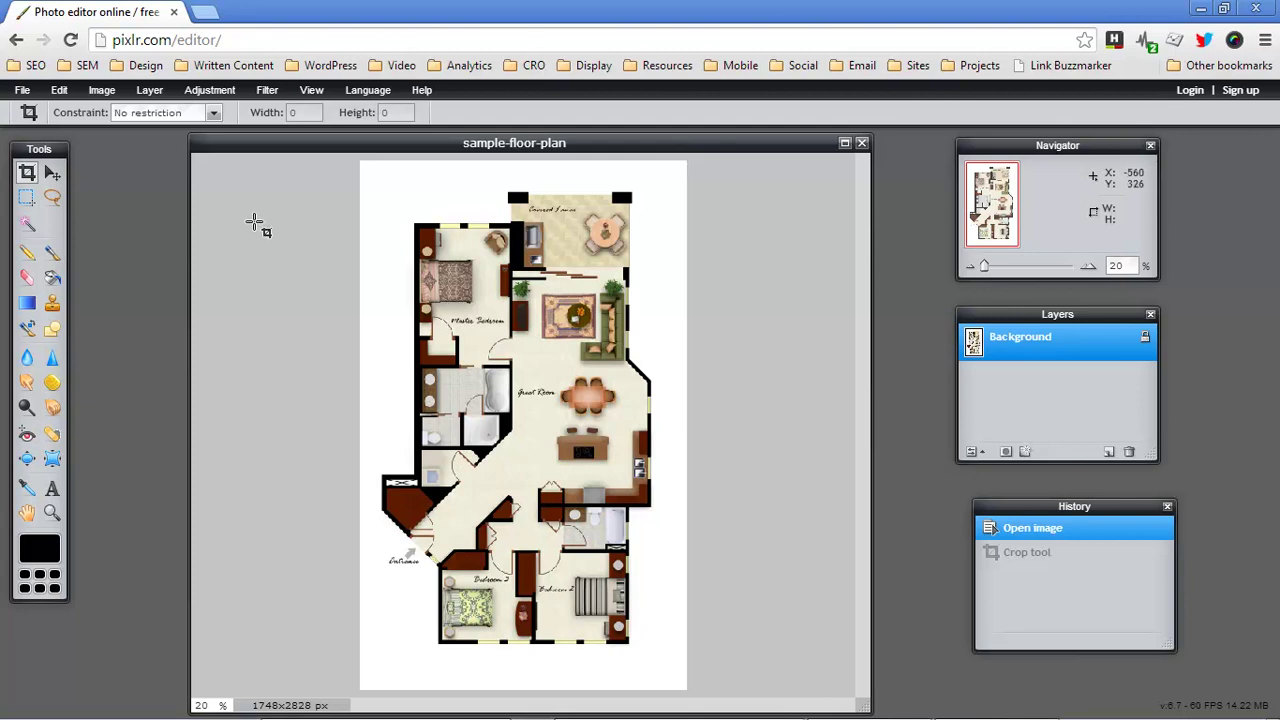
- Resize the floor plan to 600 px tall (371x600) with proportions constrained
left_click(110, 91)
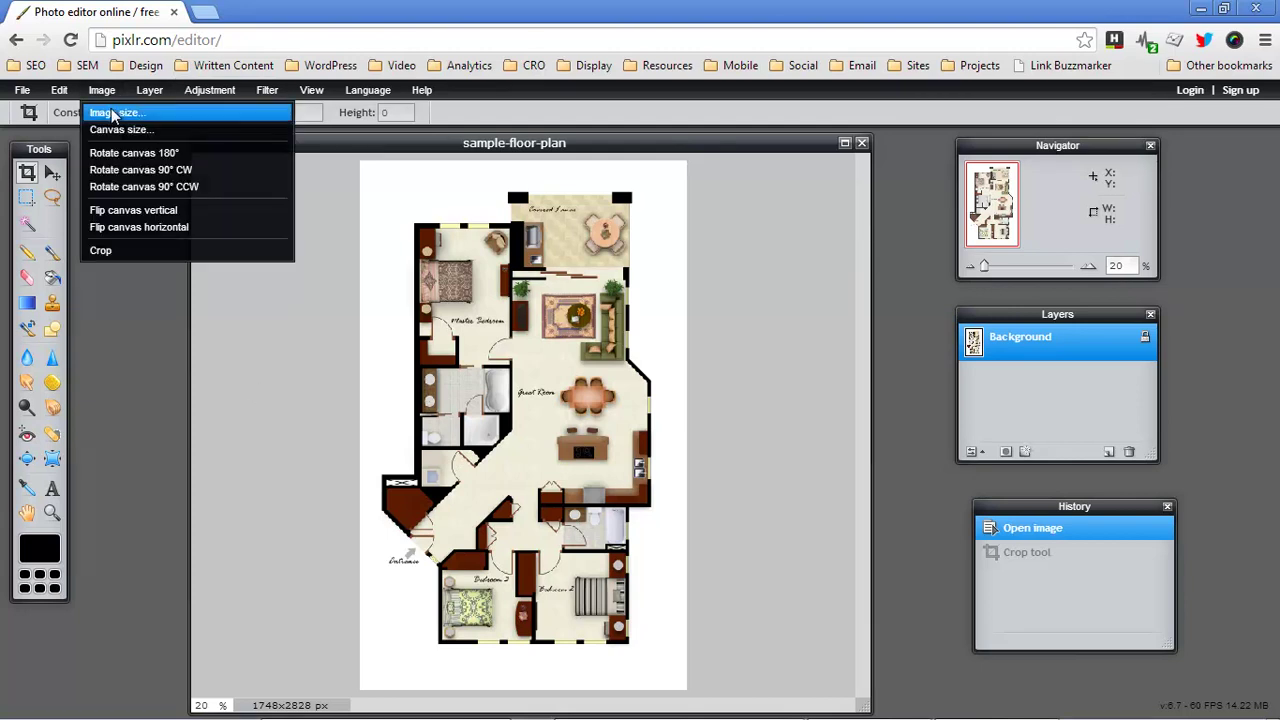
left_click(113, 113)
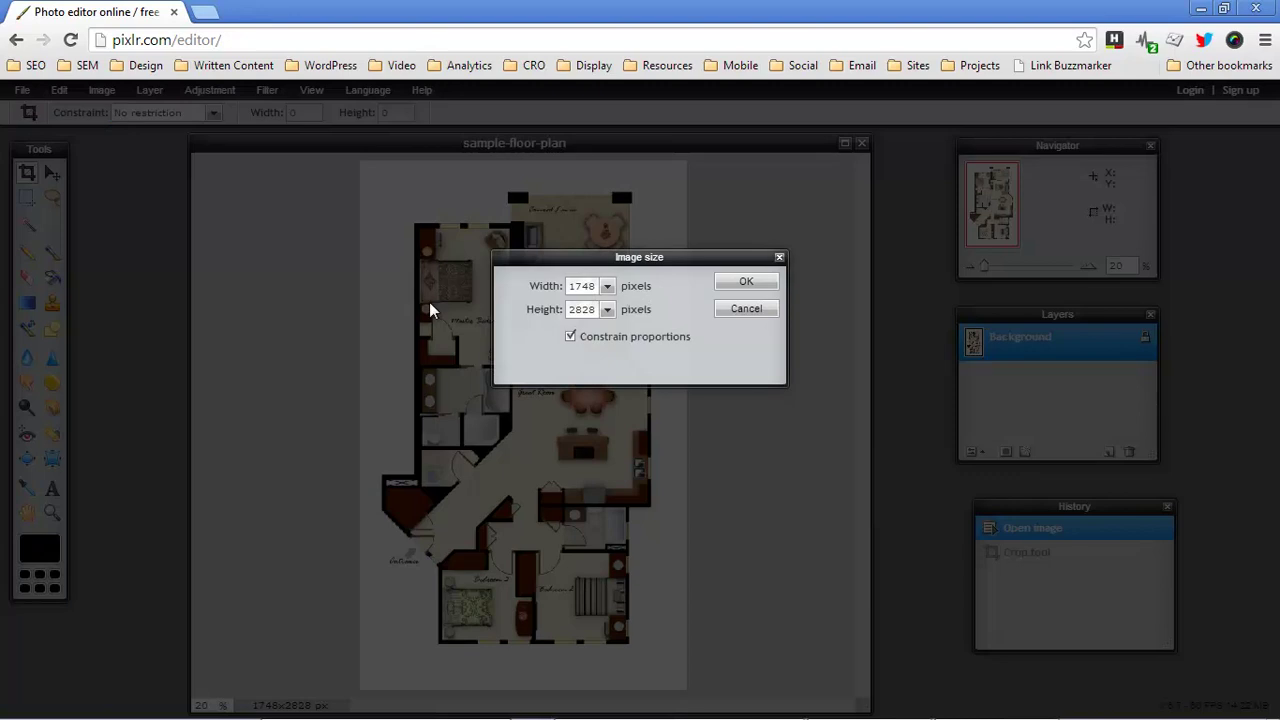
double_click(600, 311)
type("600")
left_click(748, 284)
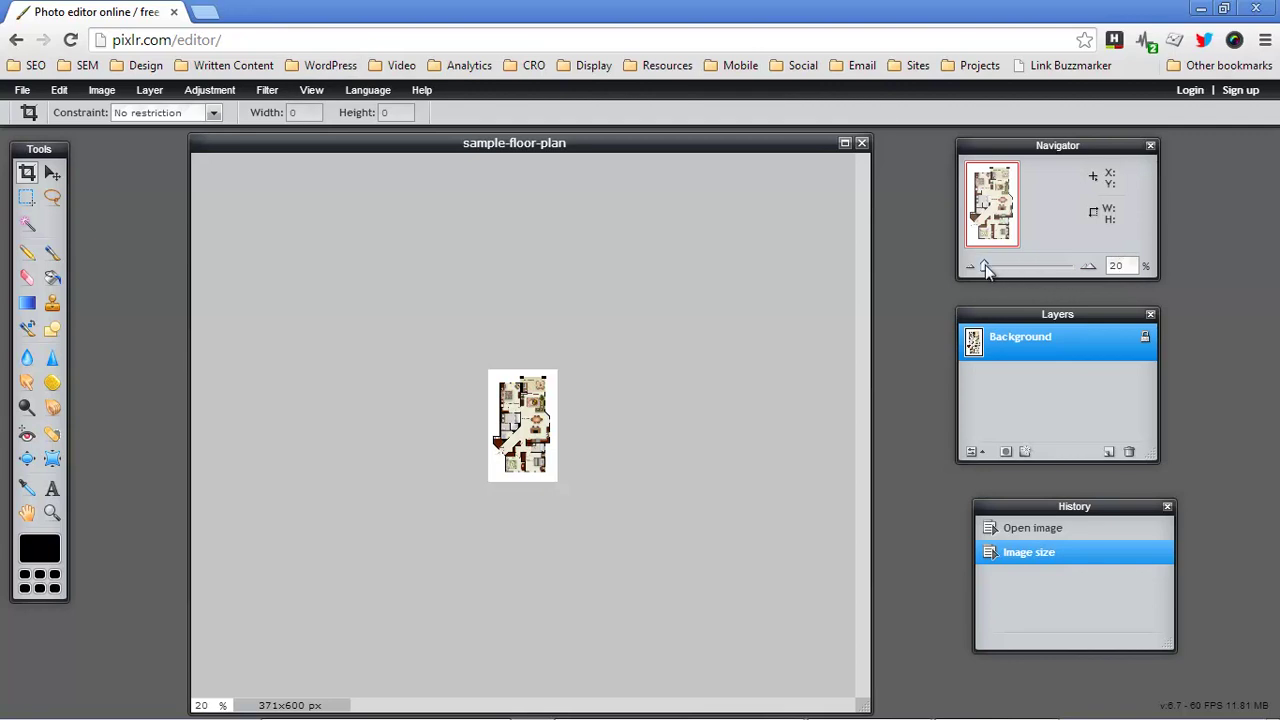
- Zoom the floor plan view to about 100%, then back to 87%
left_click_drag(985, 265, 1008, 266)
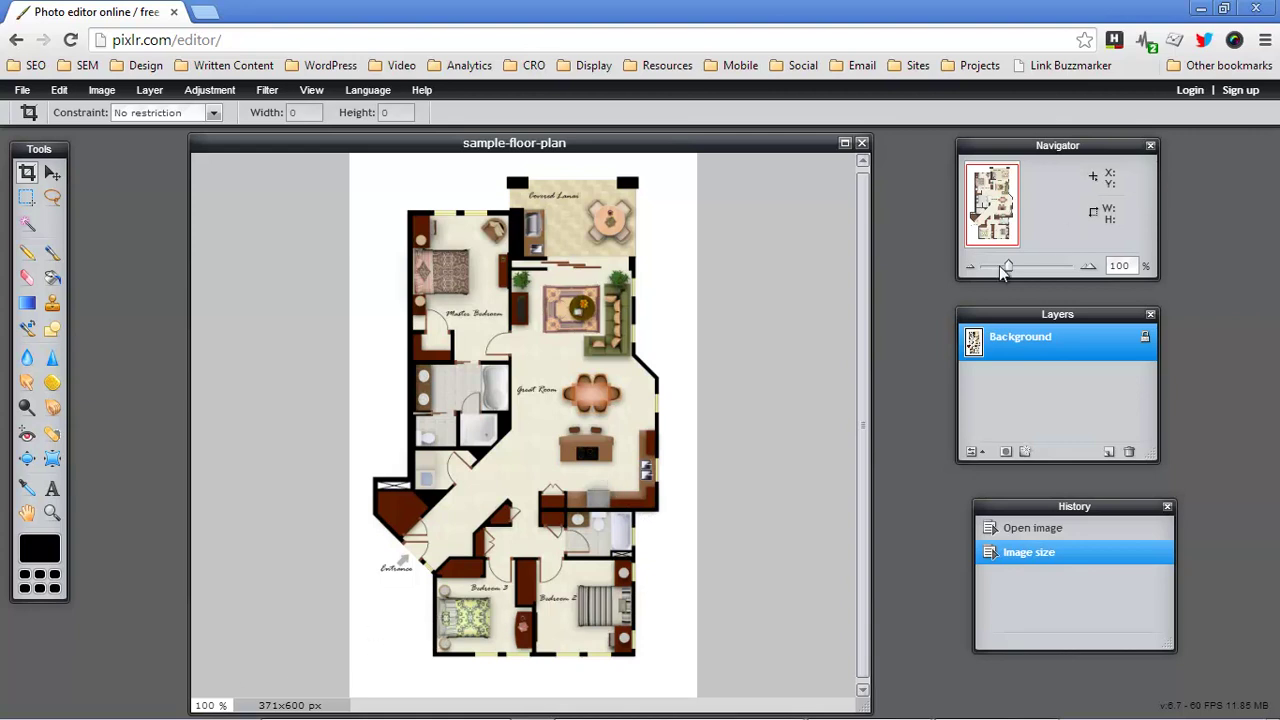
left_click_drag(1006, 268, 1004, 266)
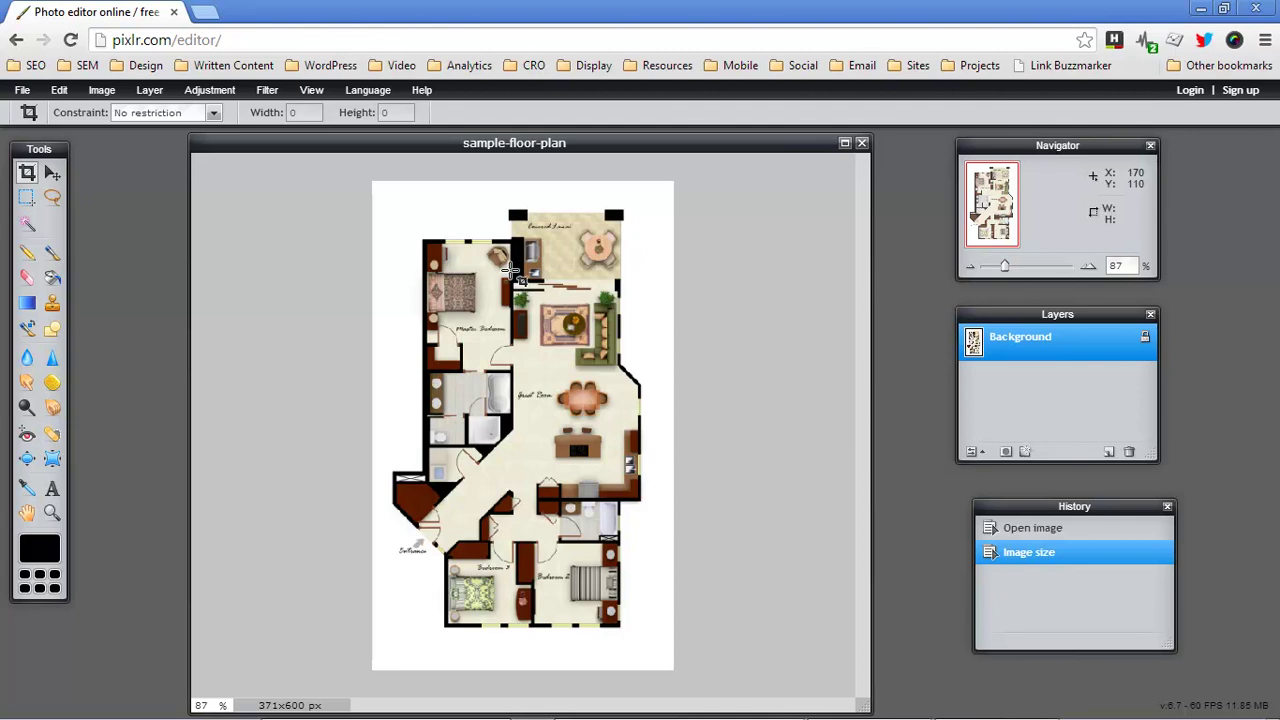
- Create a new white 1000x600 px image, starting from the 800x600 preset
left_click(23, 92)
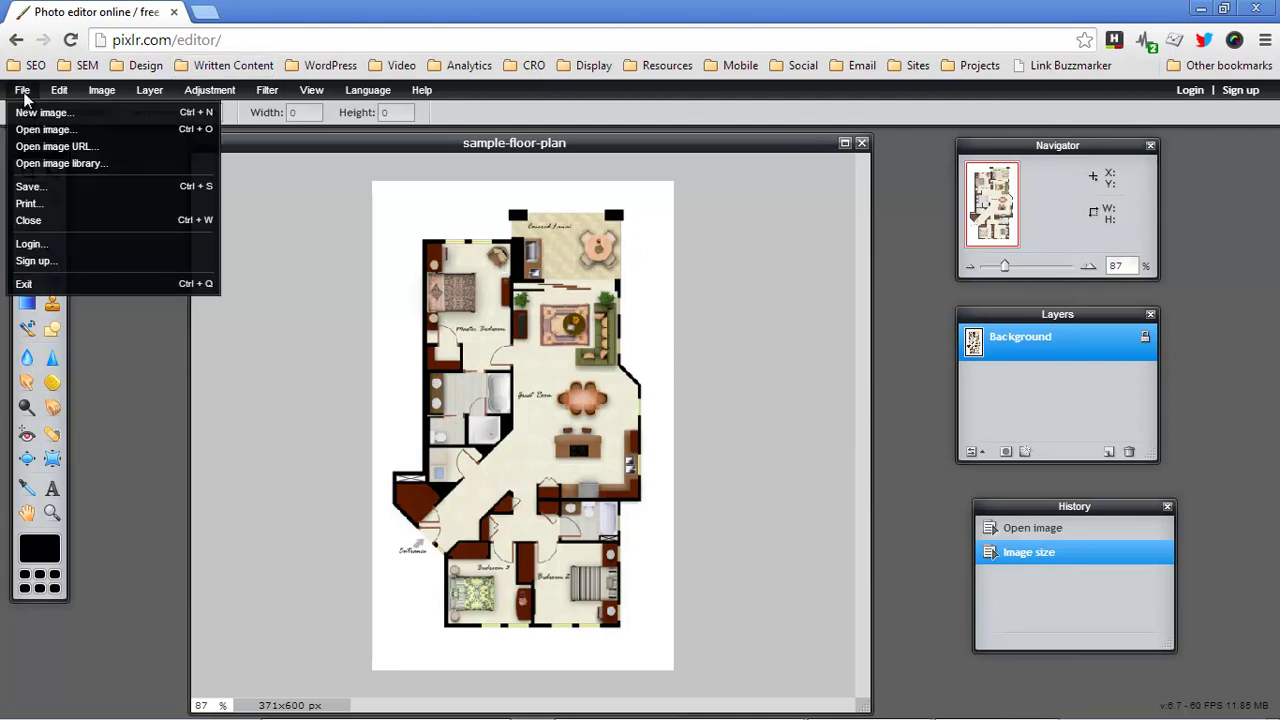
left_click(42, 112)
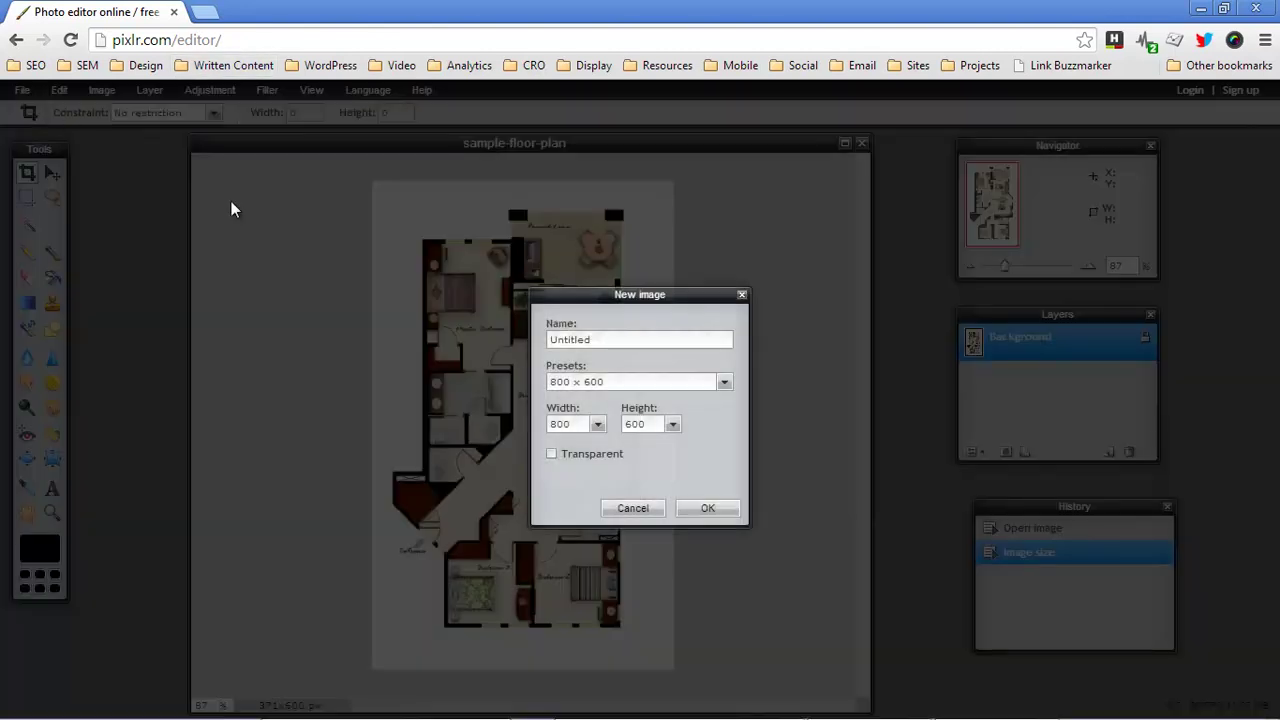
left_click(616, 382)
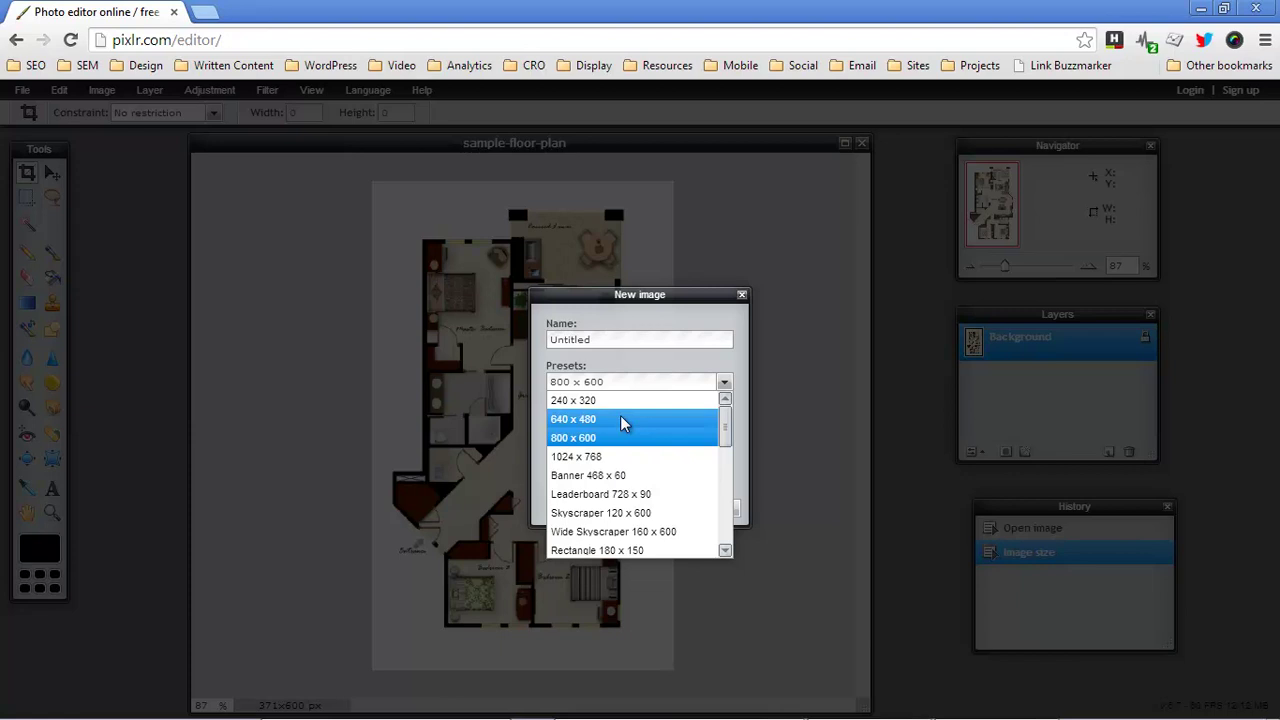
left_click(620, 440)
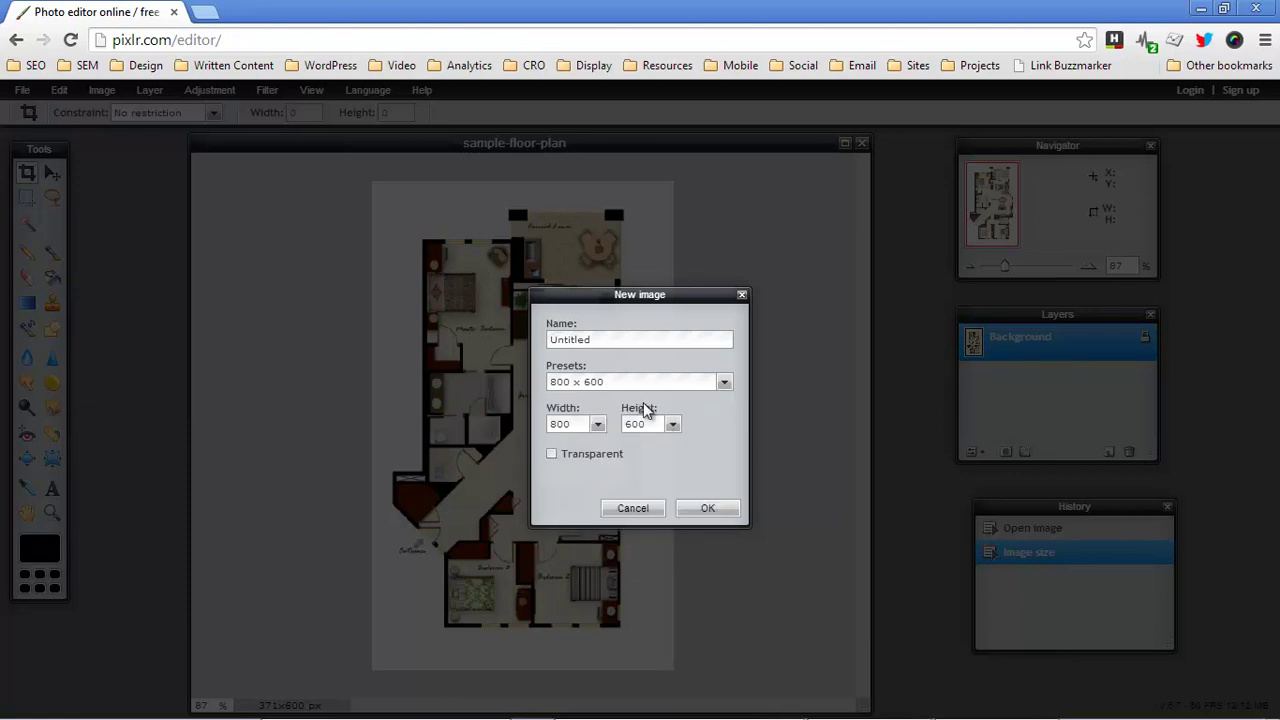
left_click(598, 425)
left_click_drag(528, 444, 535, 453)
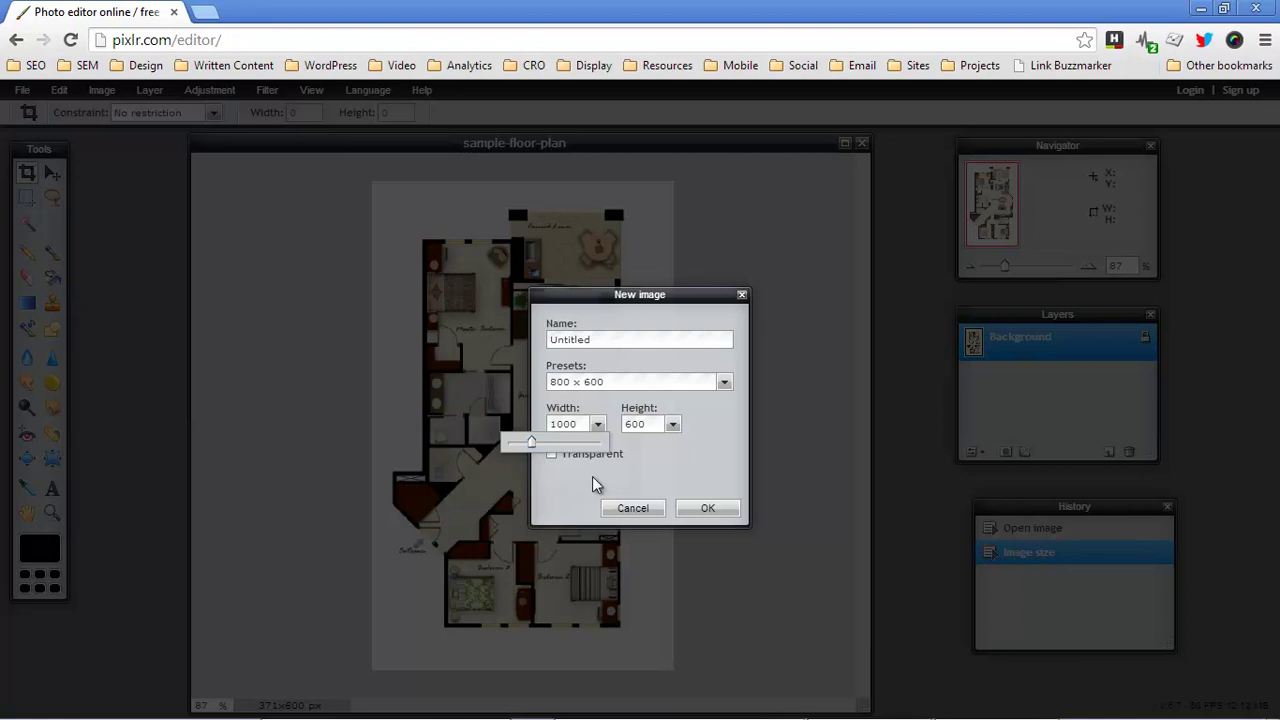
left_click(685, 507)
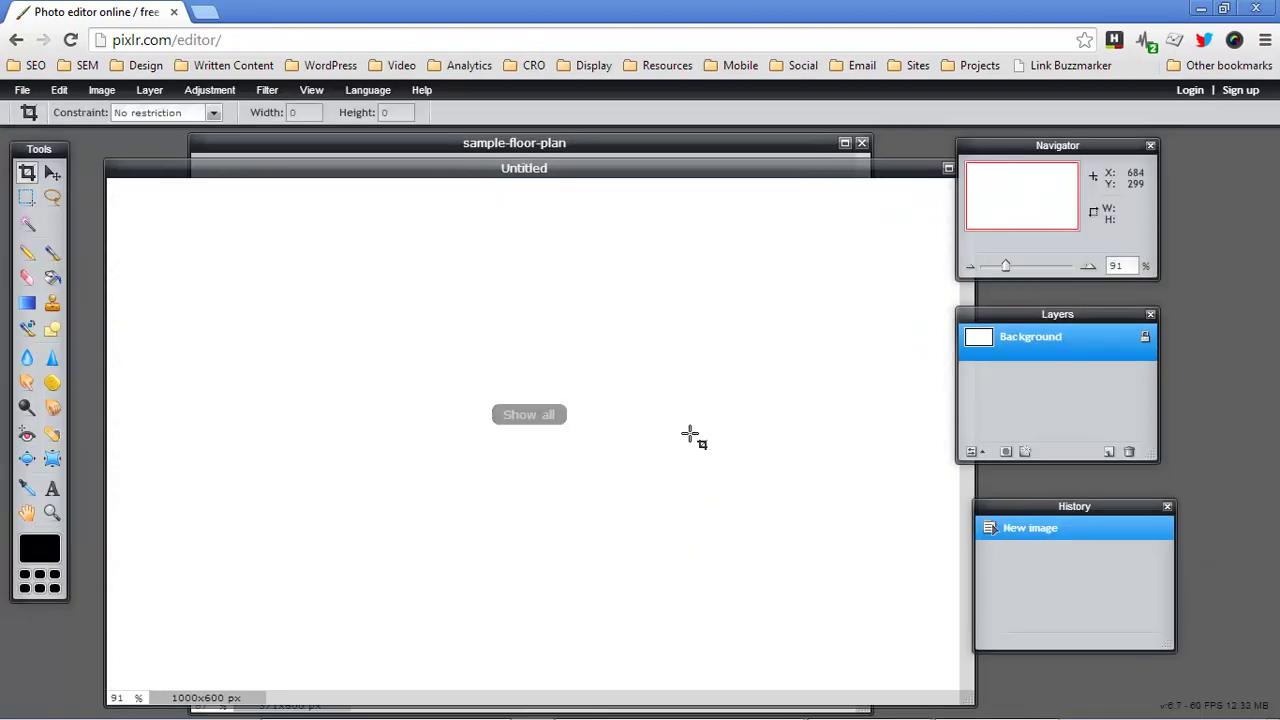
- Arrange the new canvas and floor plan windows so they don't overlap
left_click_drag(537, 168, 532, 146)
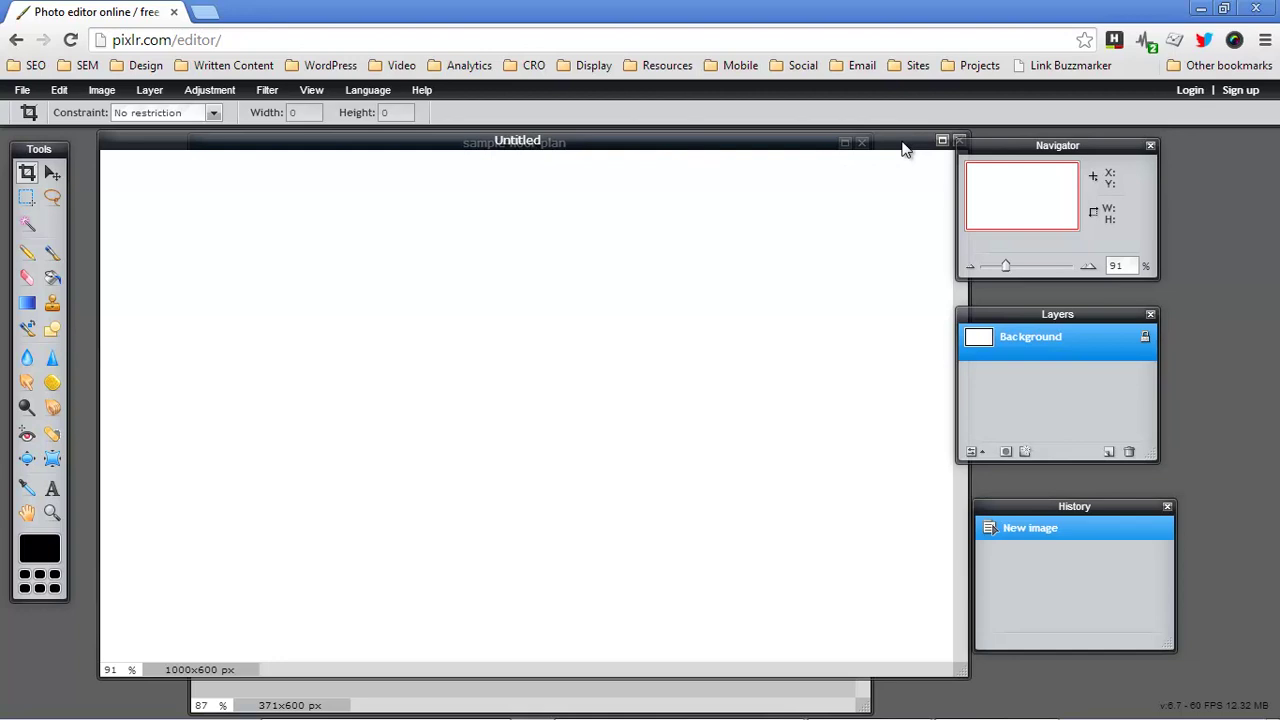
left_click_drag(903, 148, 1186, 180)
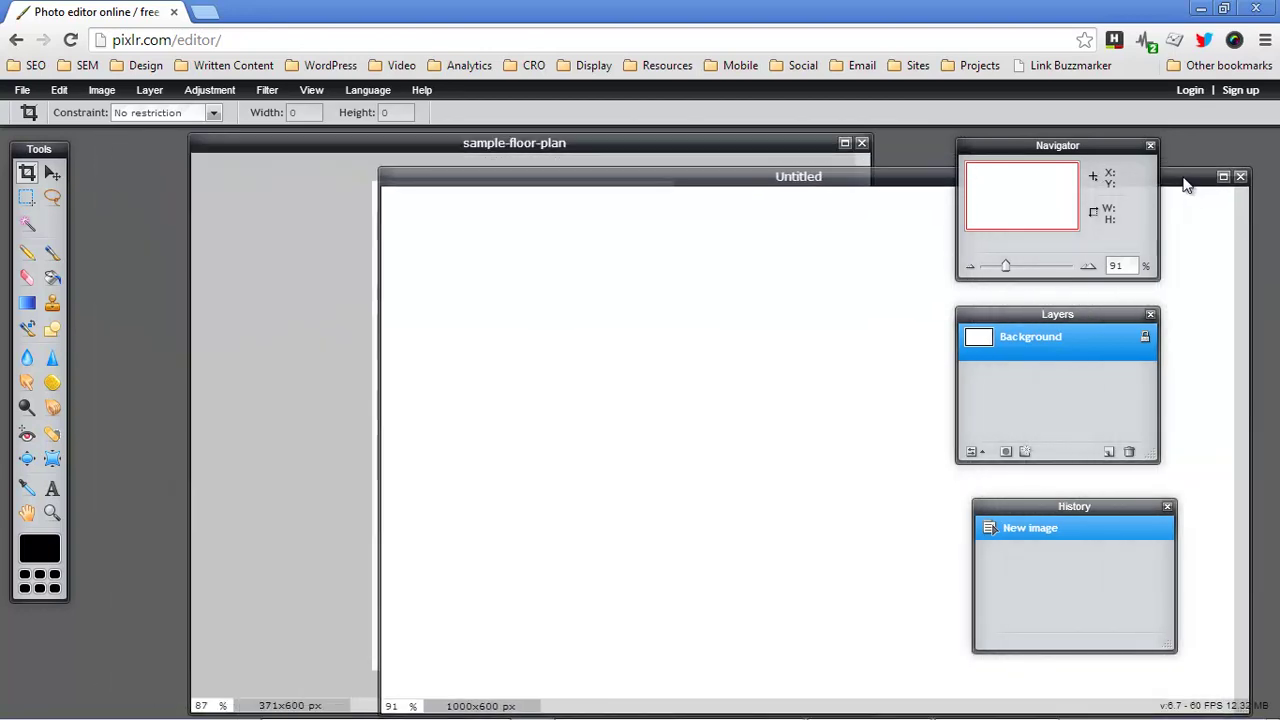
left_click(324, 147)
left_click_drag(324, 147, 241, 142)
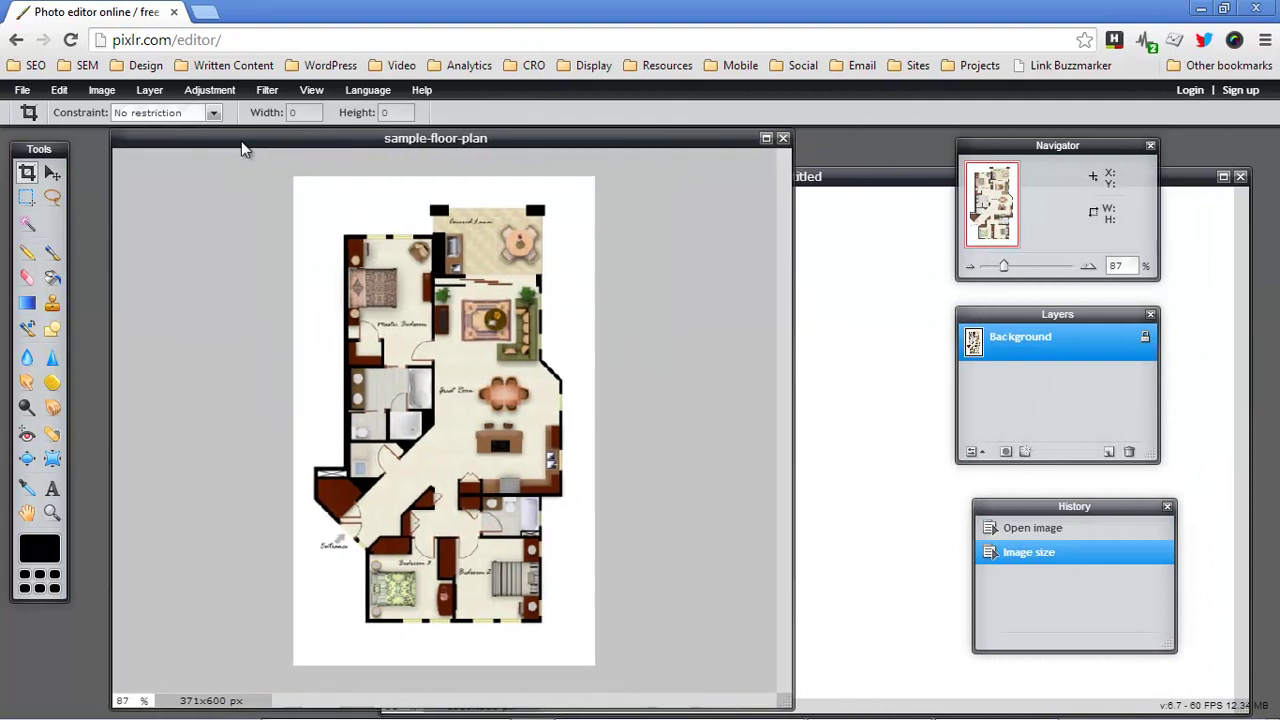
- Select all of the floor plan image and copy it
left_click(59, 90)
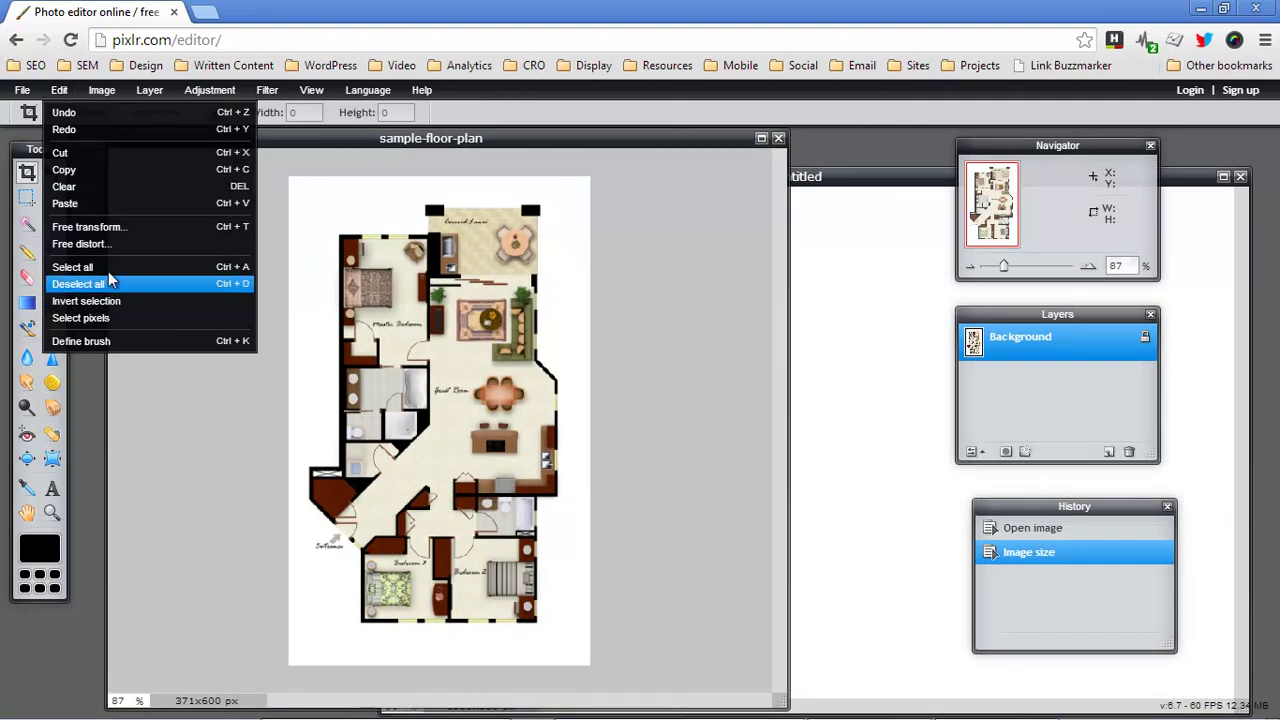
left_click(108, 271)
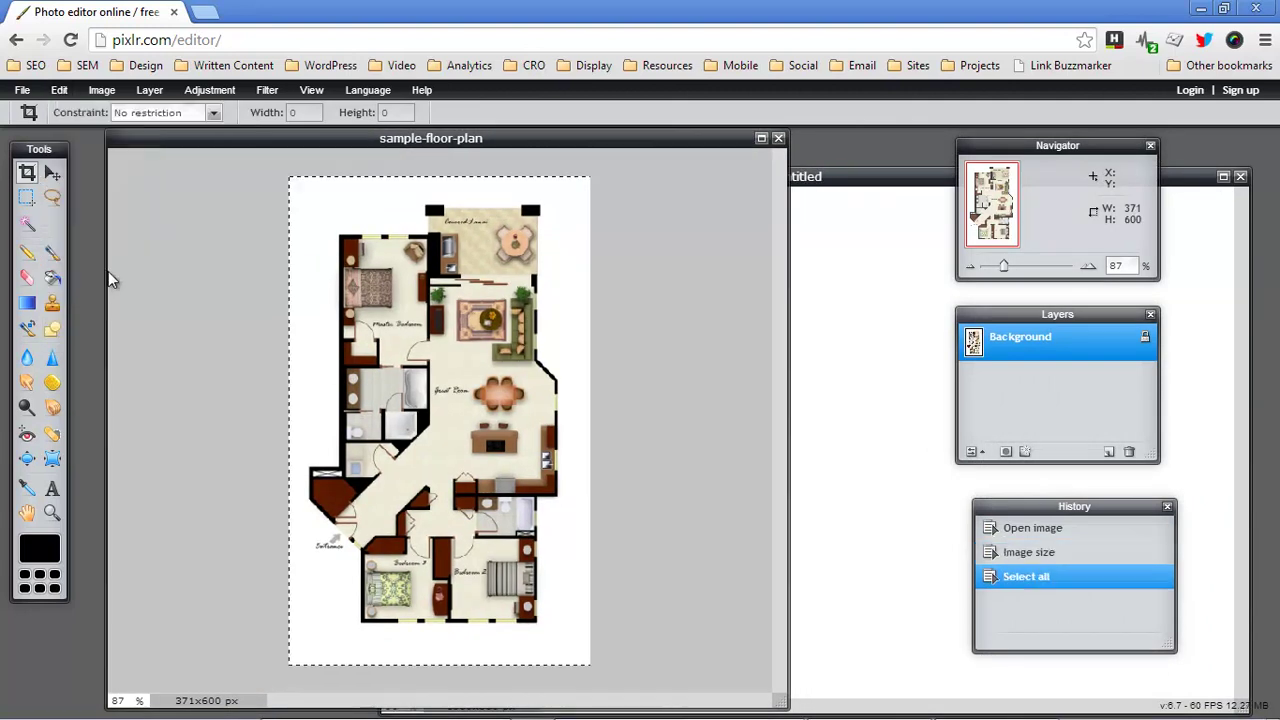
left_click(62, 90)
left_click(81, 171)
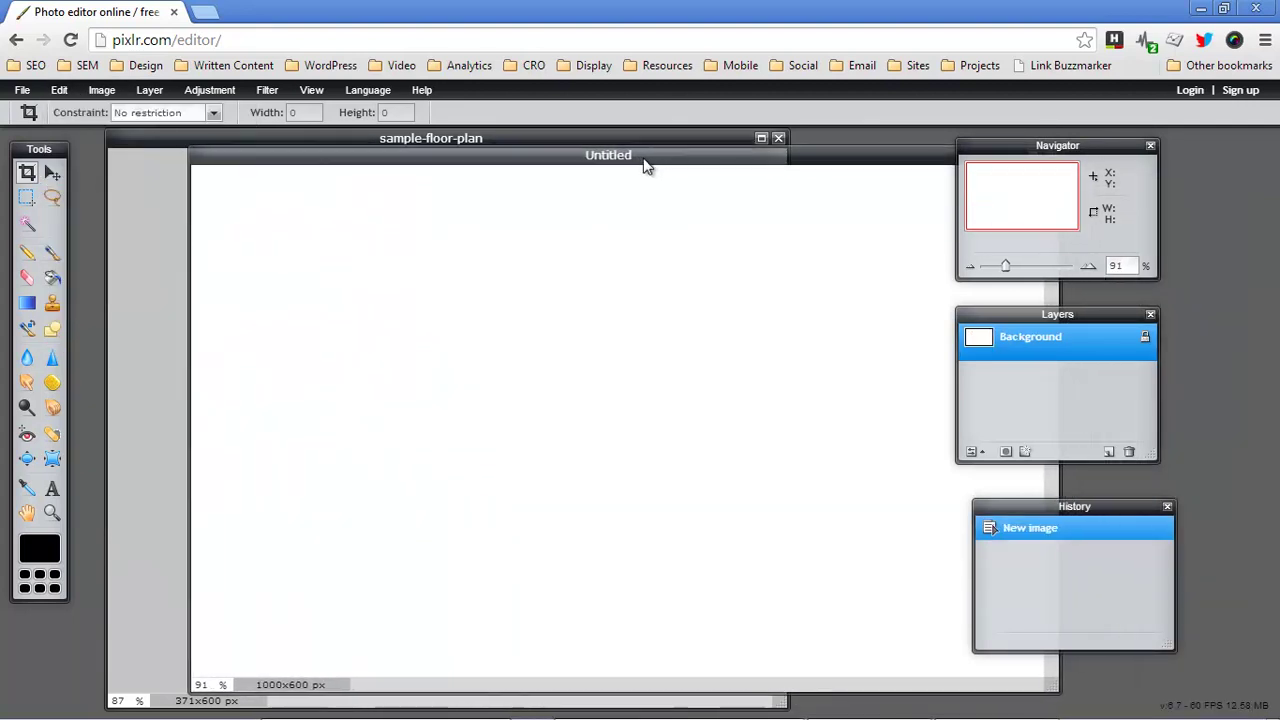
left_click(60, 90)
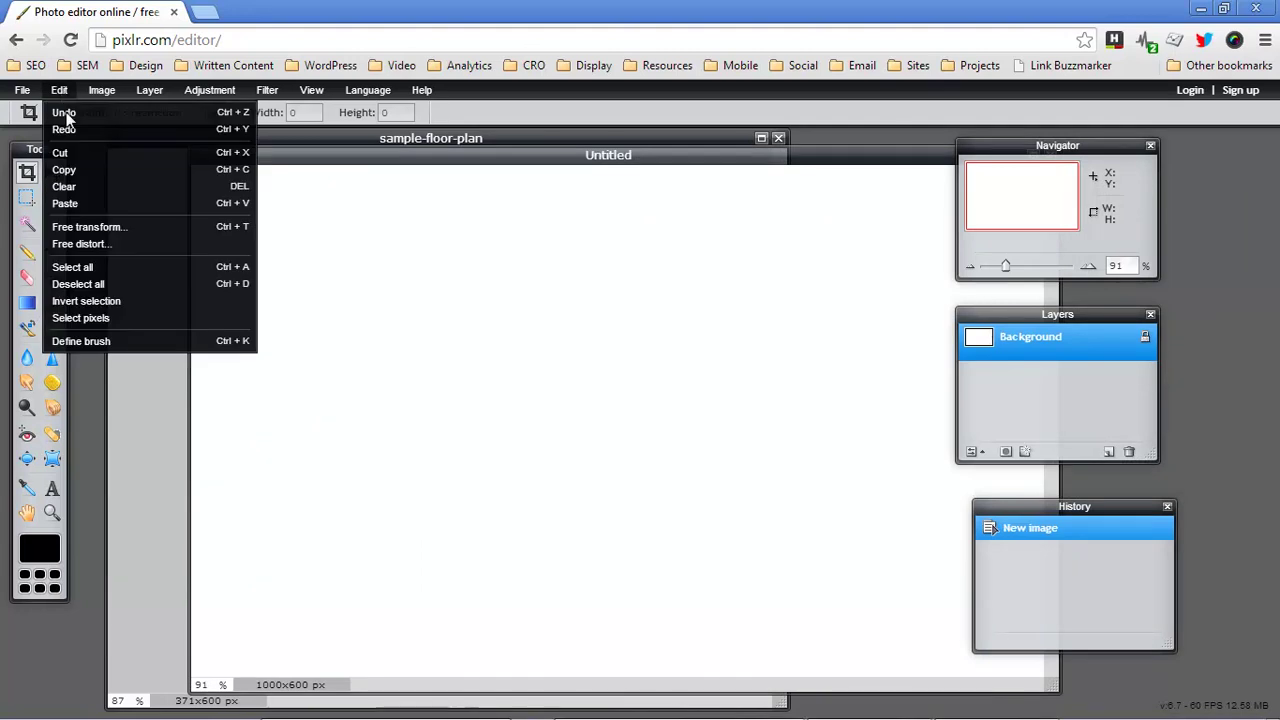
- Paste the floor plan into the Untitled canvas as Layer 1 and shift its window left
left_click(79, 202)
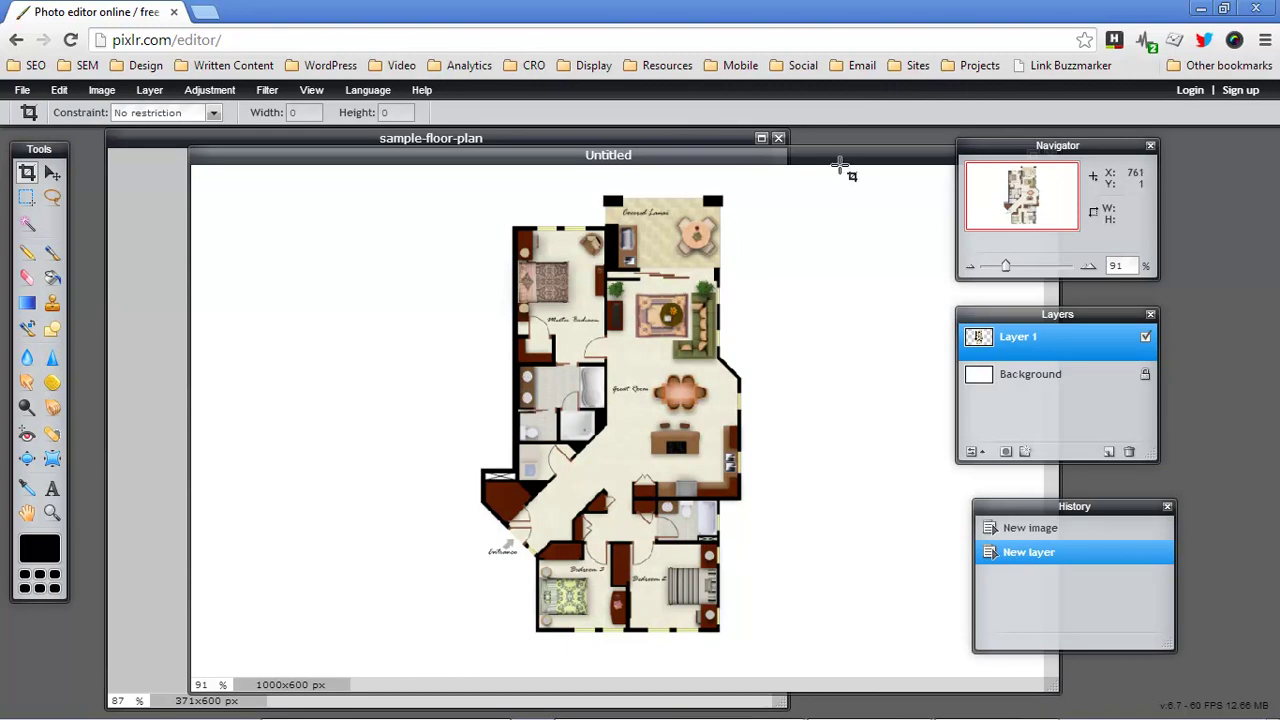
left_click_drag(840, 168, 734, 158)
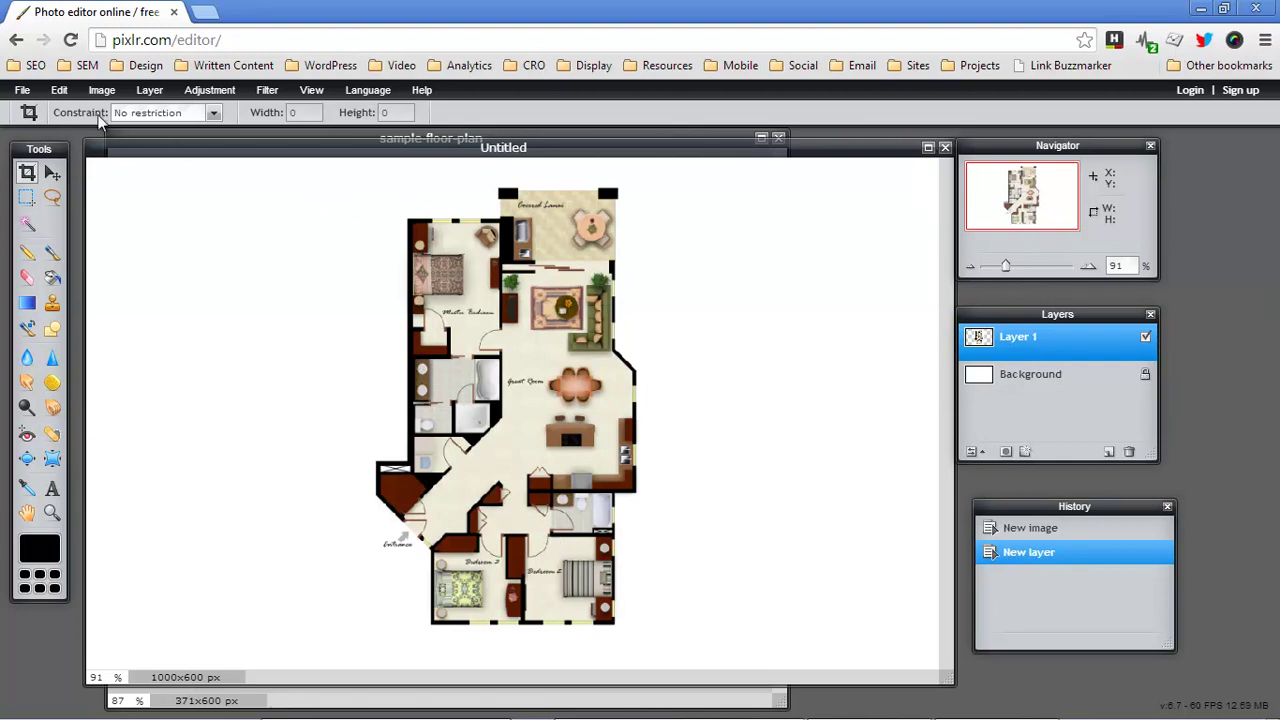
left_click(22, 90)
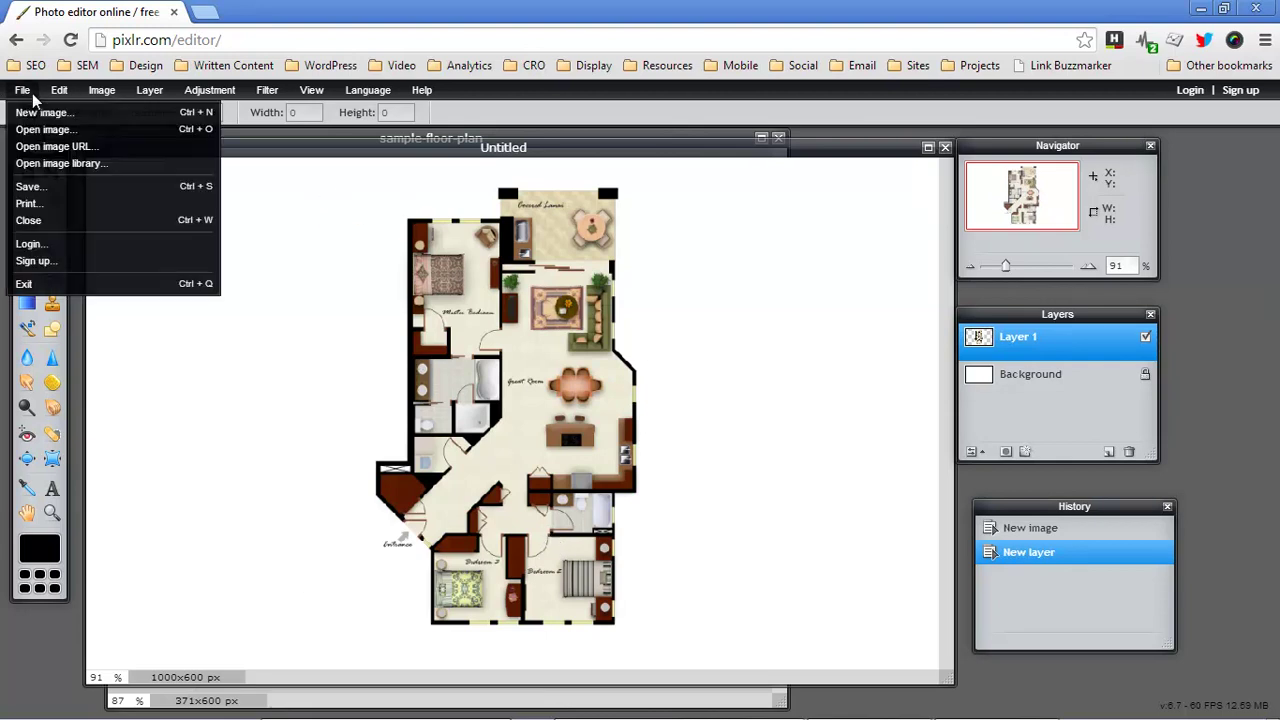
left_click(38, 187)
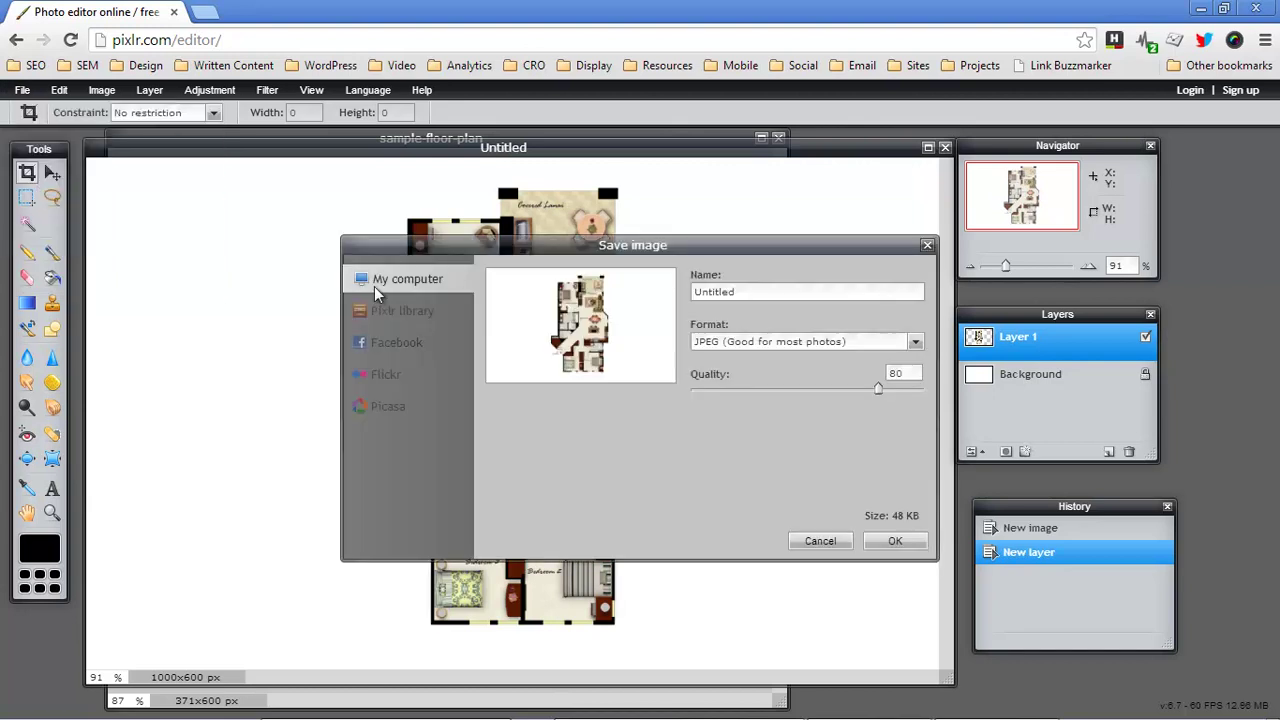
double_click(762, 290)
type("floor-plan-cropped")
left_click_drag(878, 388, 884, 388)
left_click(902, 540)
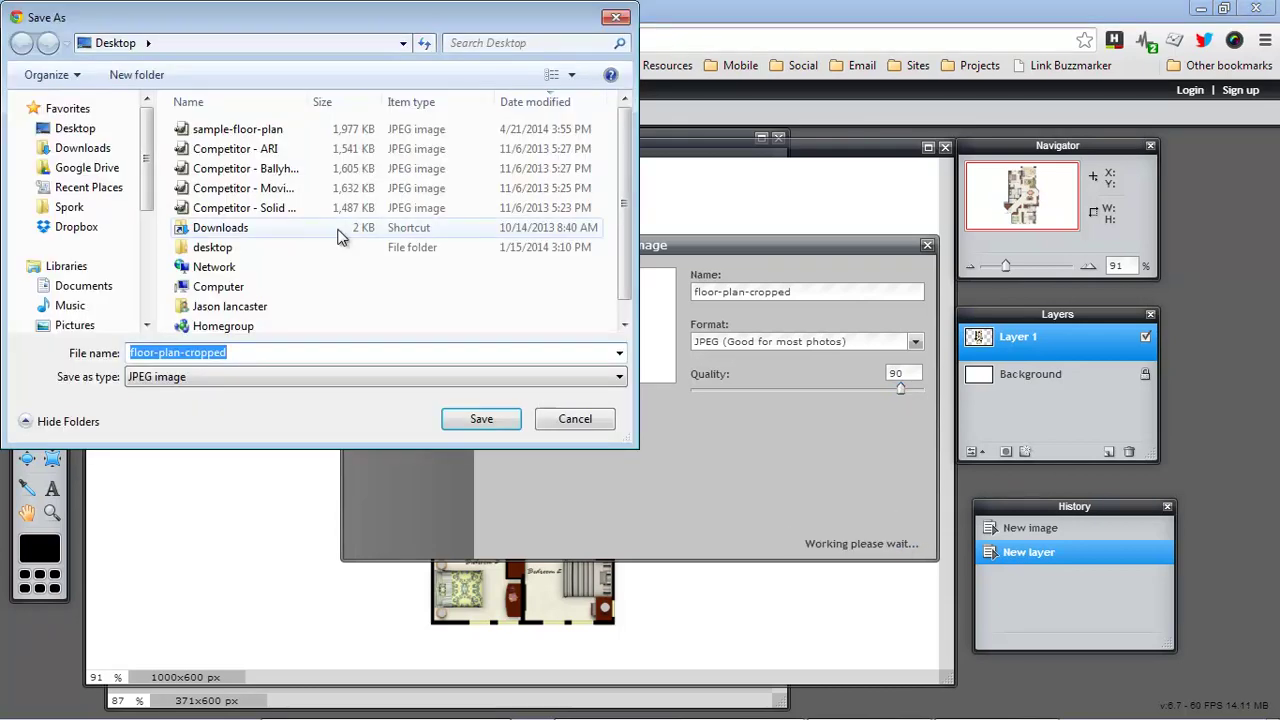
left_click(575, 419)
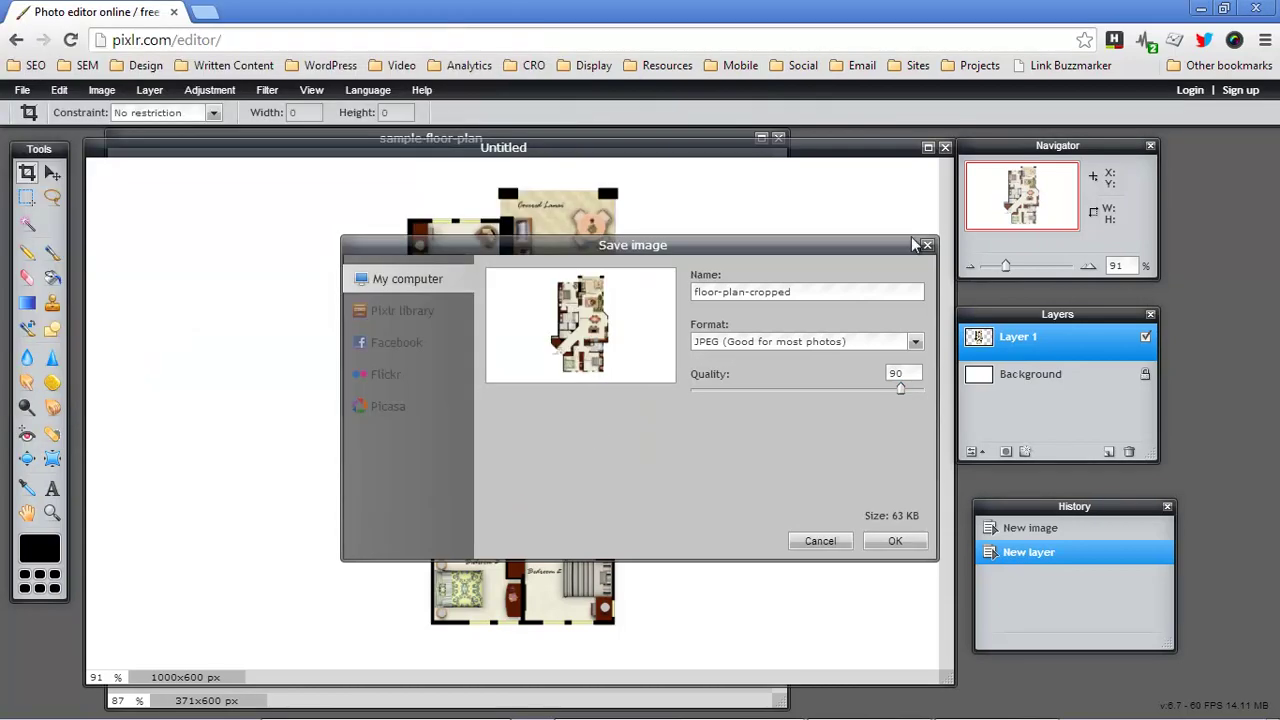
left_click(927, 245)
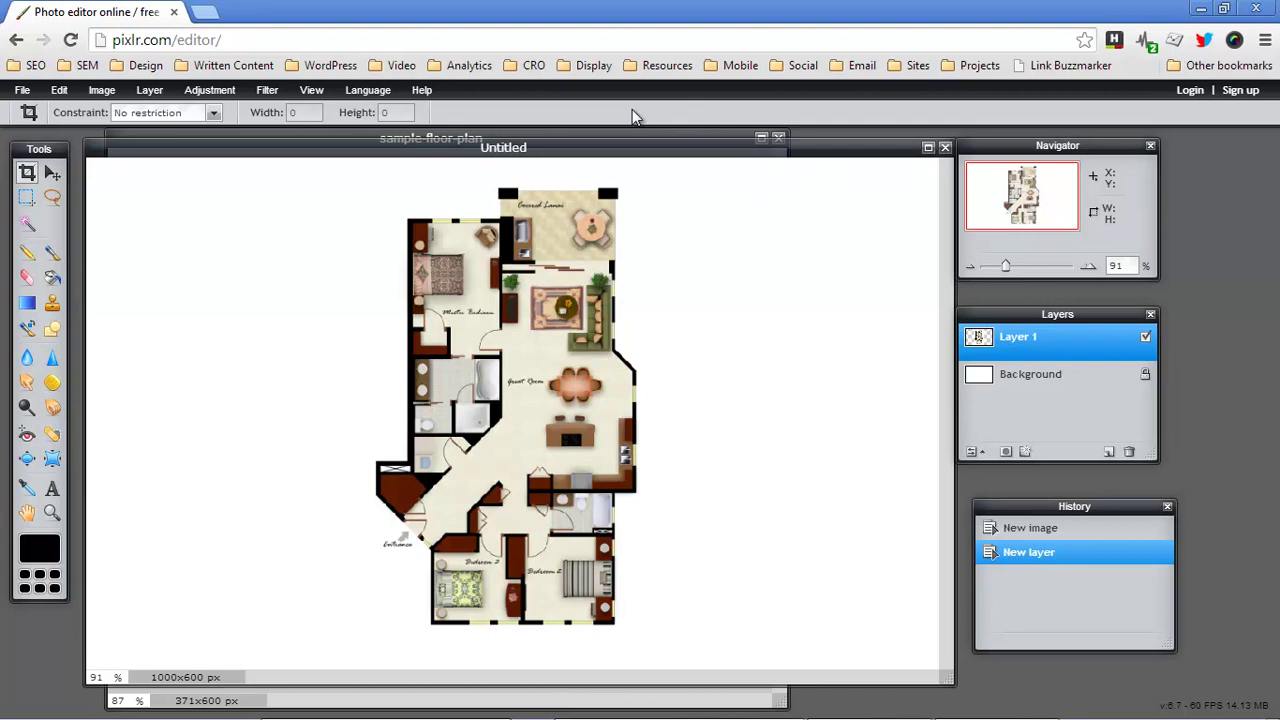
left_click(625, 134)
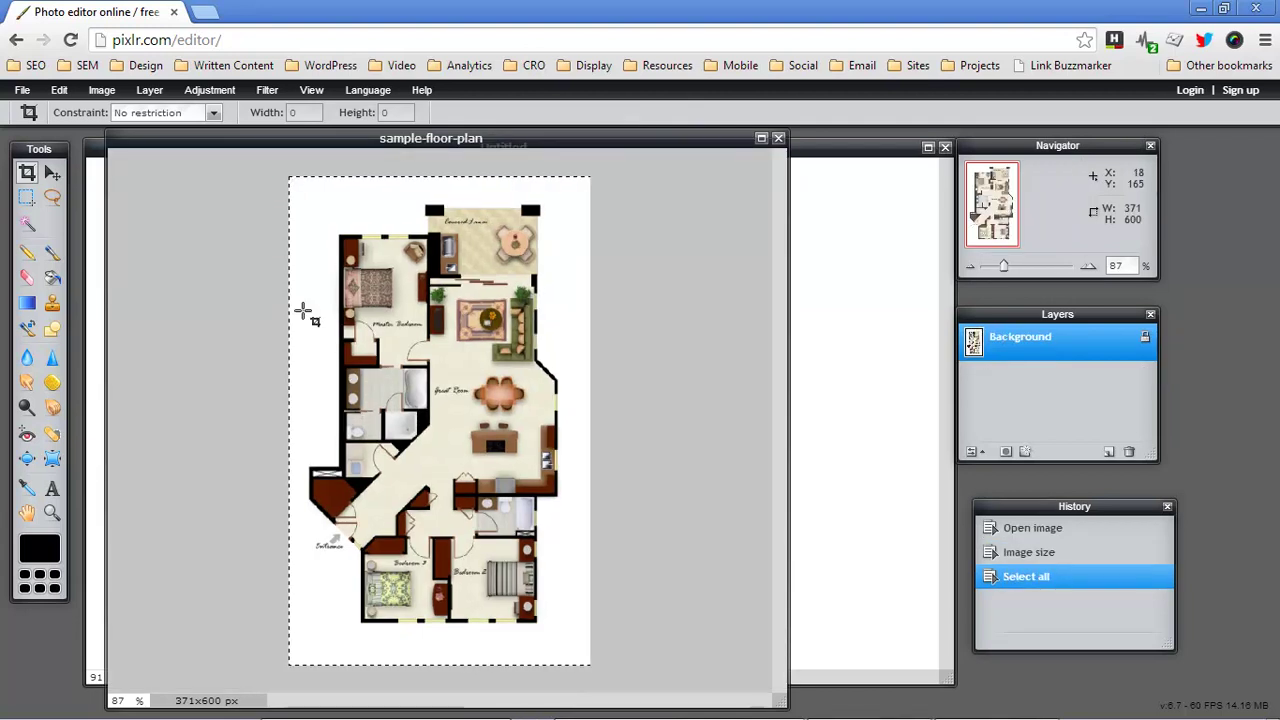
left_click(830, 153)
key("ctrl+v")
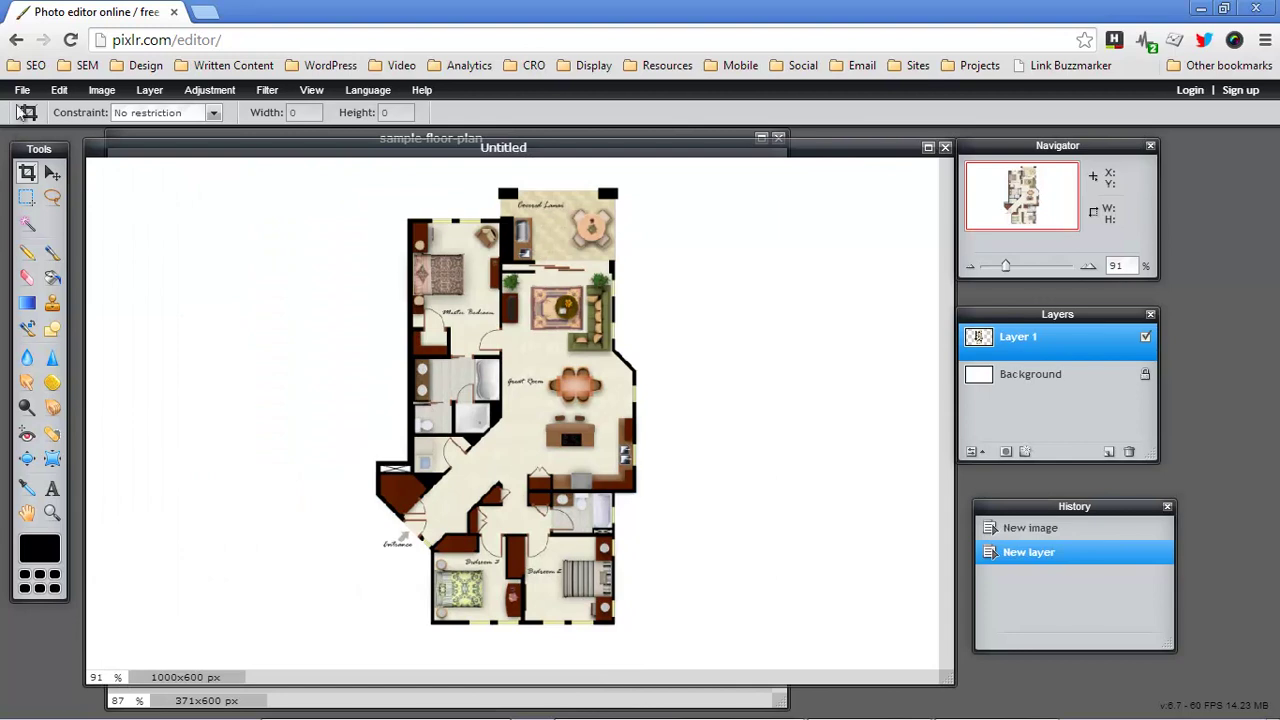
left_click(22, 90)
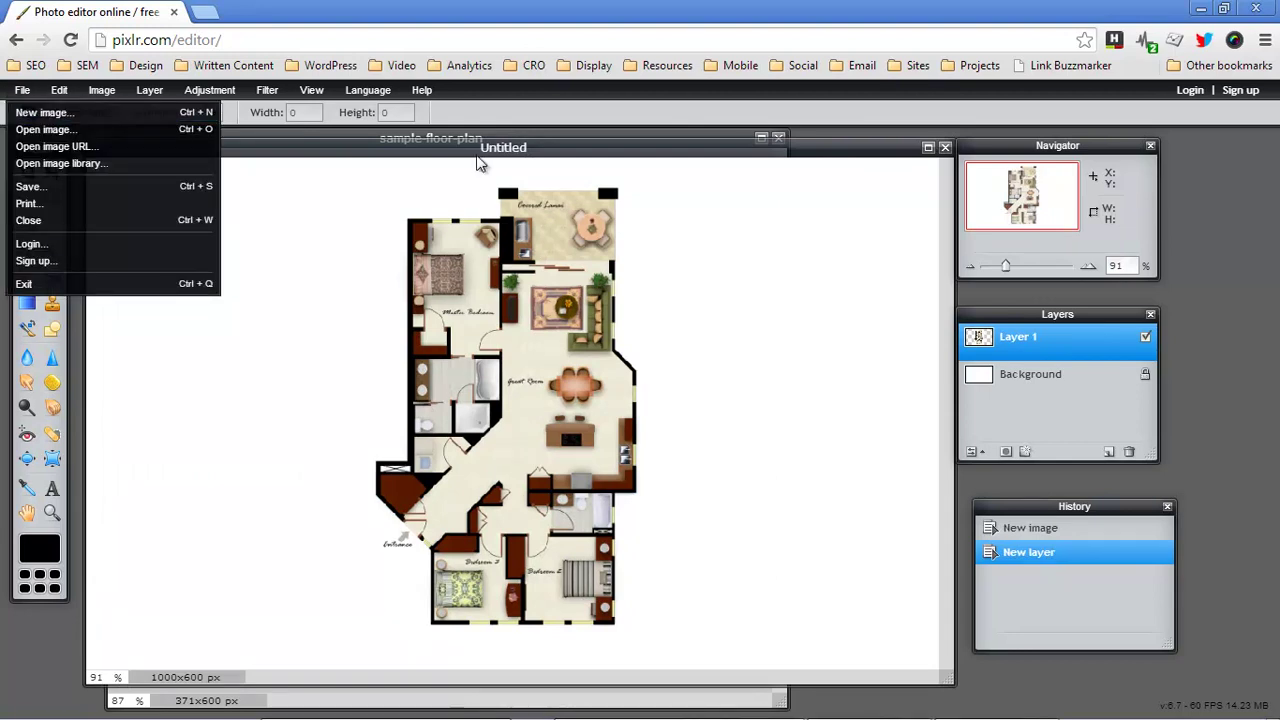
left_click(503, 152)
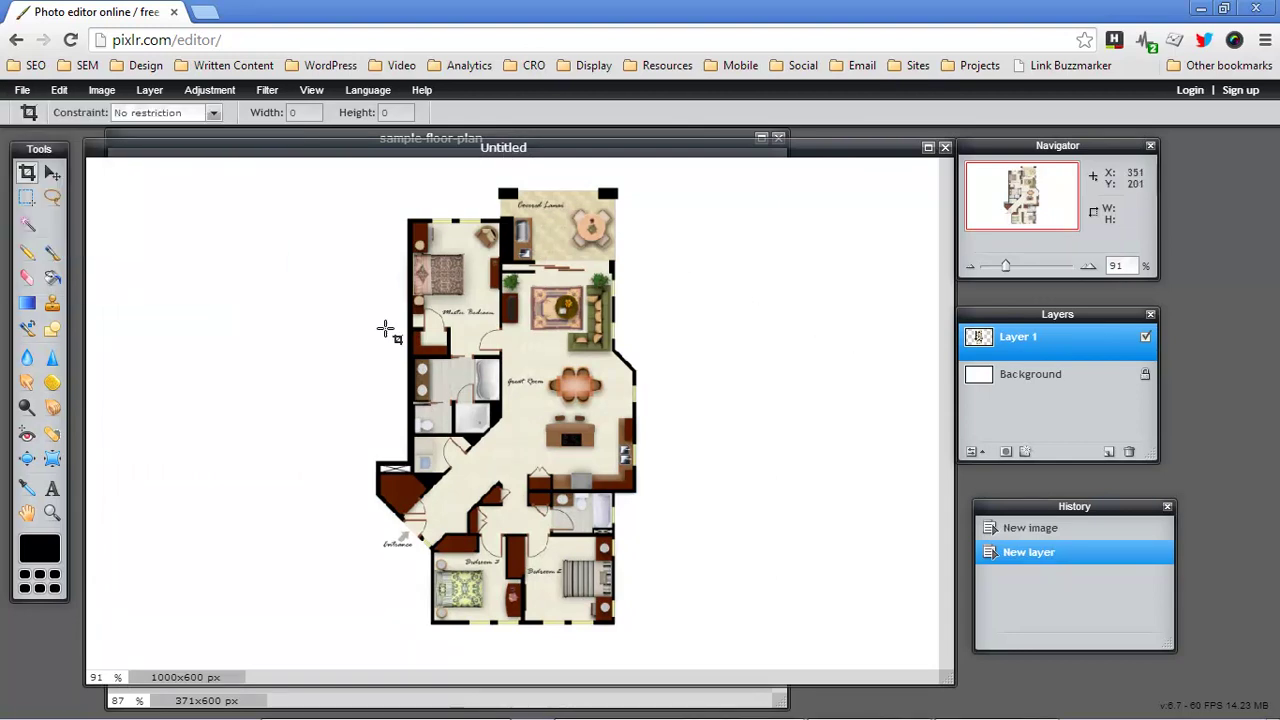